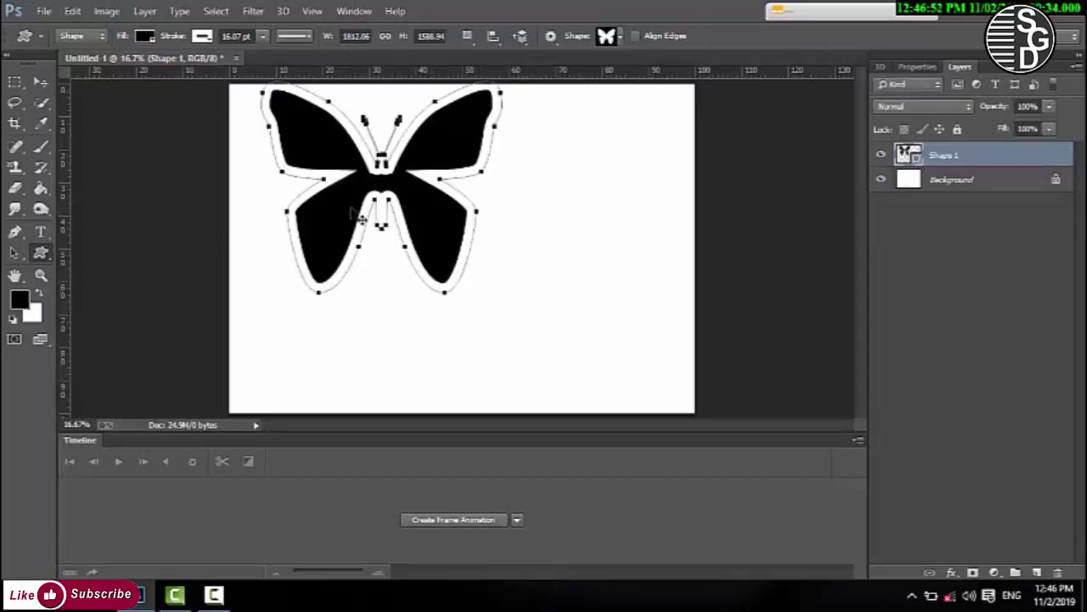
Move the butterfly toward the upper middle of the canvas and change its stroke color to red
key(v)
drag(438, 255, 429, 252)
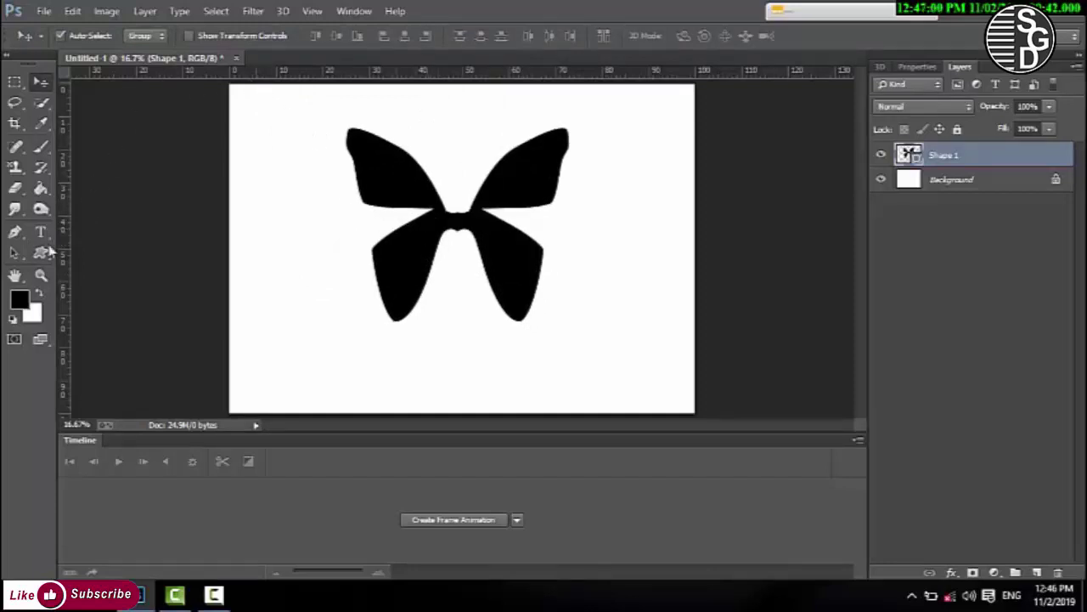
key(u)
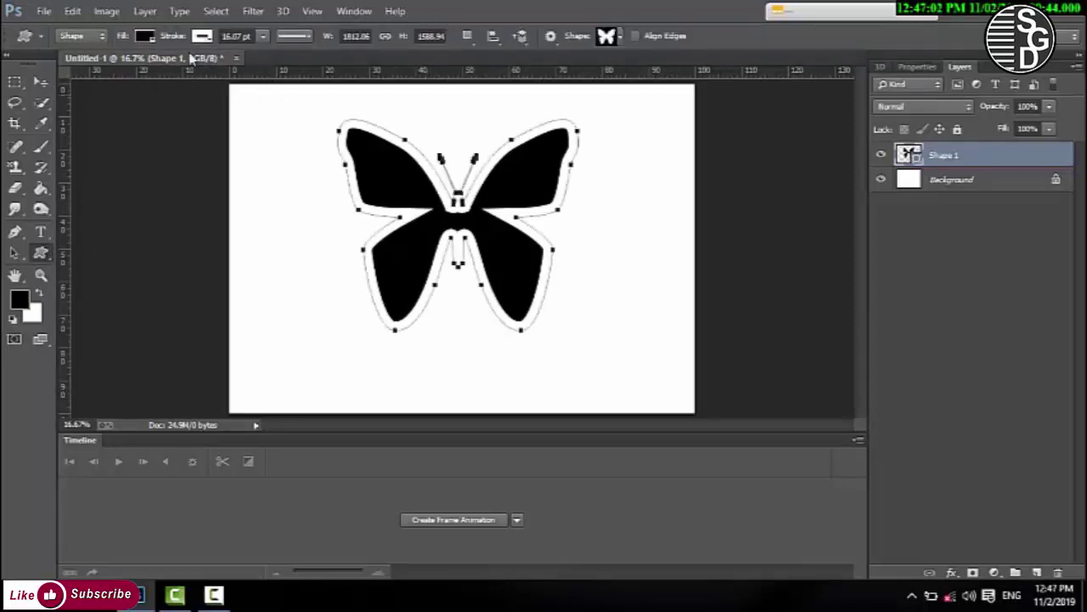
click(144, 36)
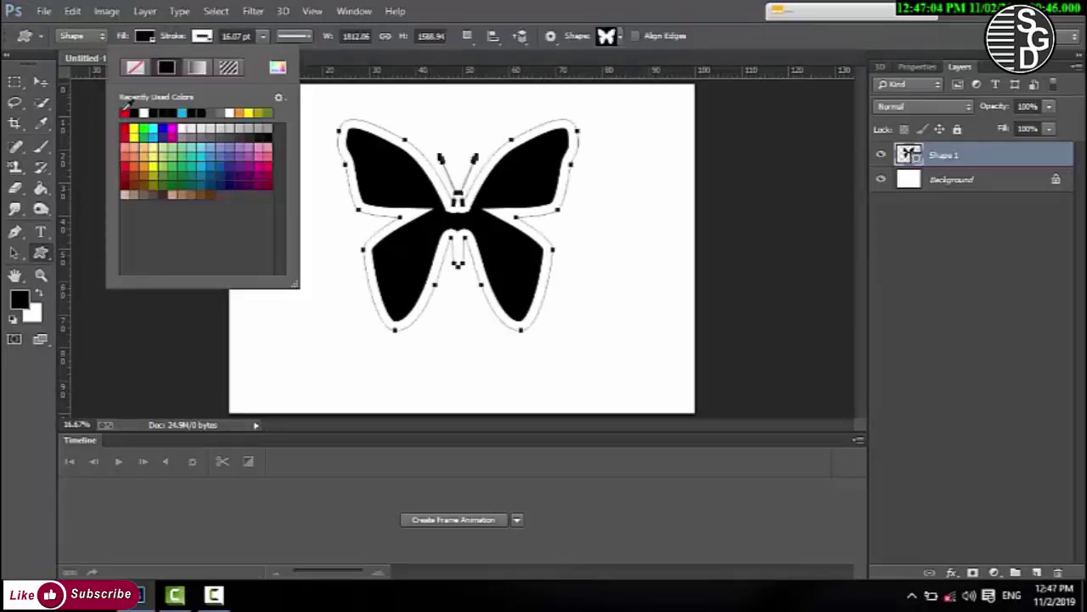
click(125, 113)
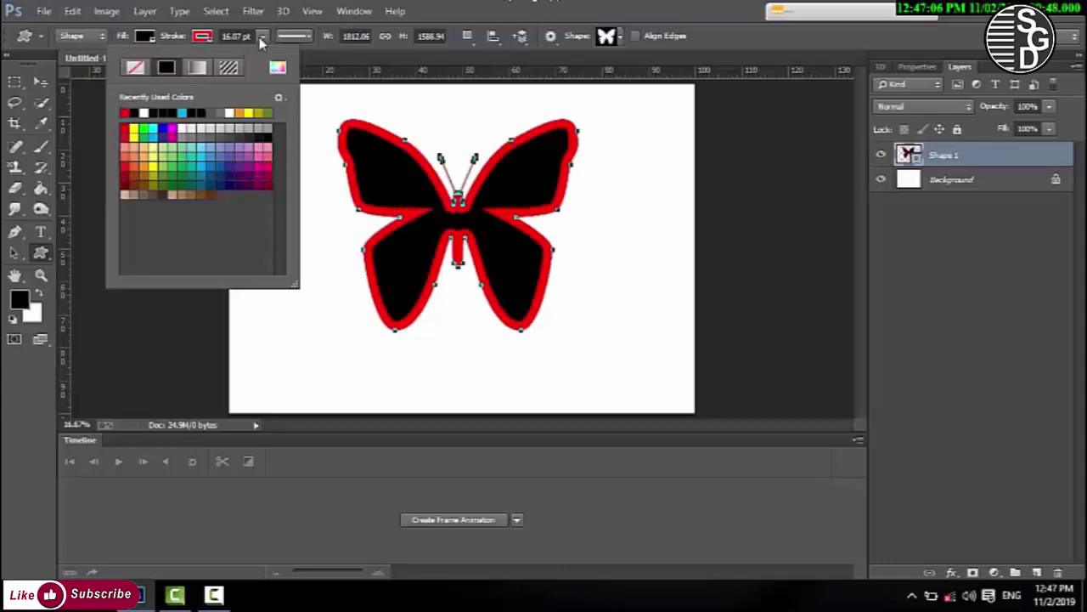
Reduce the butterfly's red stroke to a very thin outline and nudge the shape slightly to the left
click(247, 61)
click(264, 36)
drag(259, 55, 243, 58)
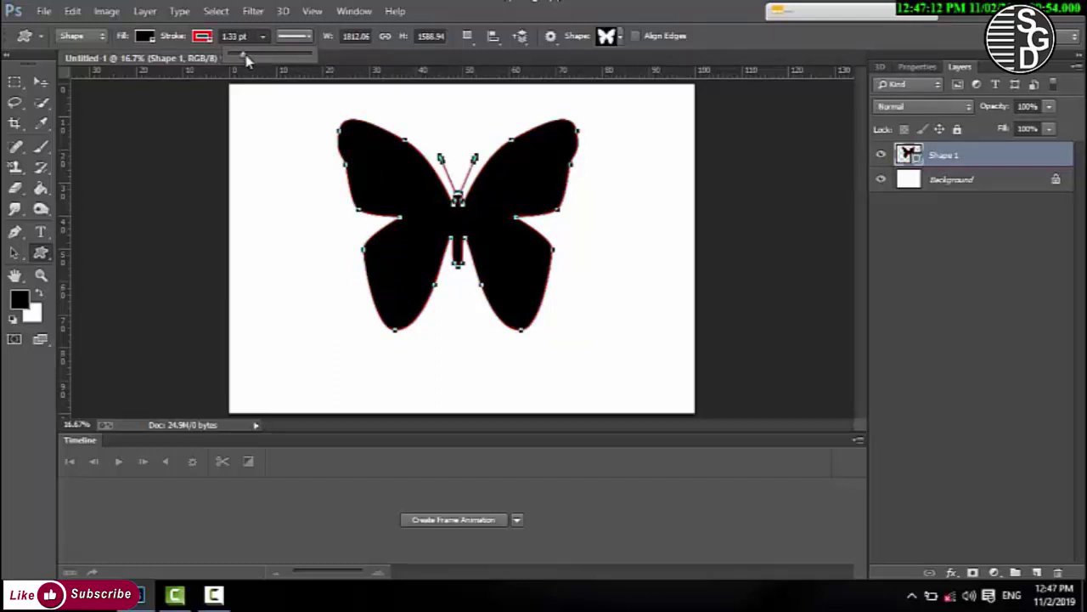
drag(243, 55, 240, 58)
click(146, 36)
click(44, 83)
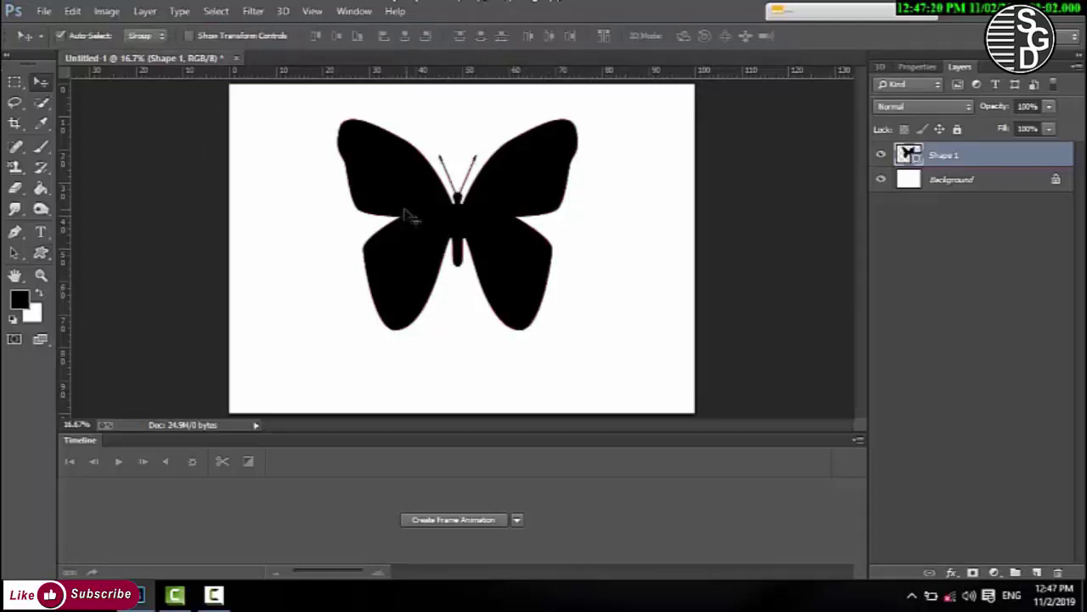
drag(402, 210, 605, 202)
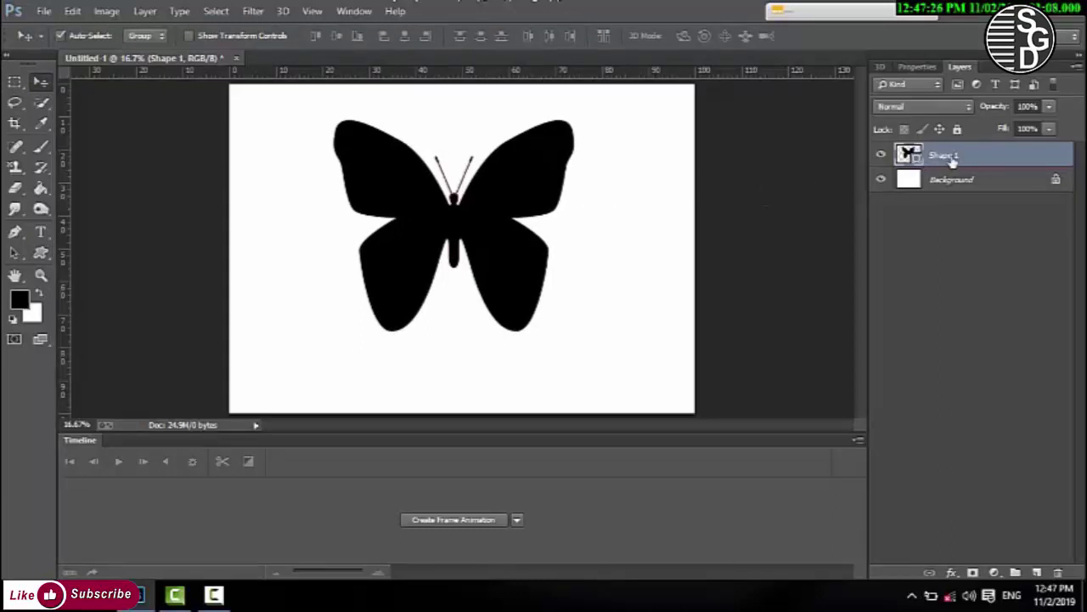
Duplicate the Shape 1 layer and narrow the duplicate symmetrically about its center to about 94% width, keeping its full height
key(ctrl+j)
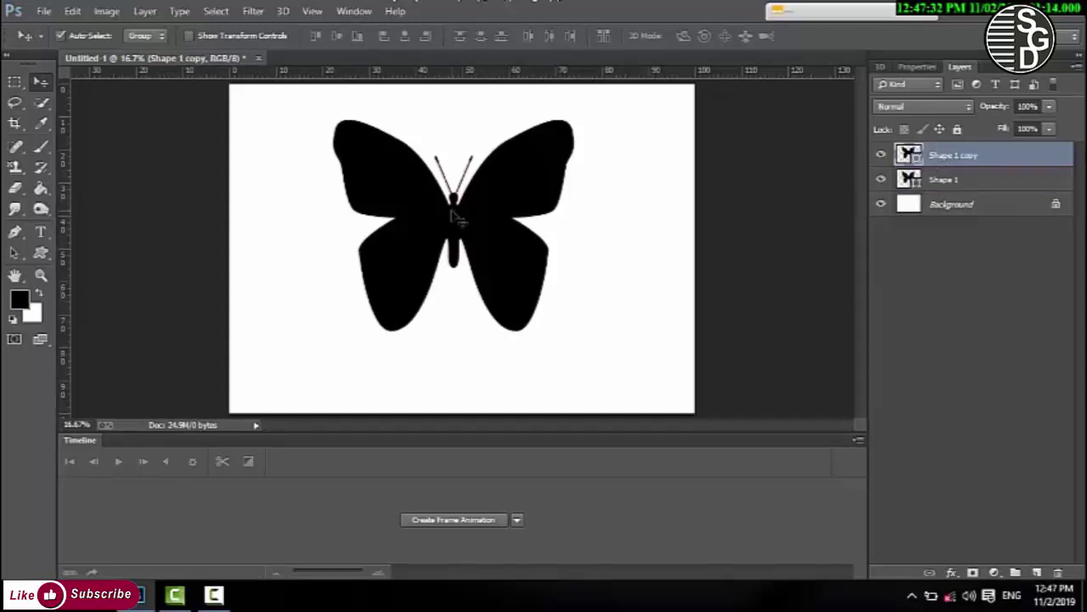
key(ctrl+t)
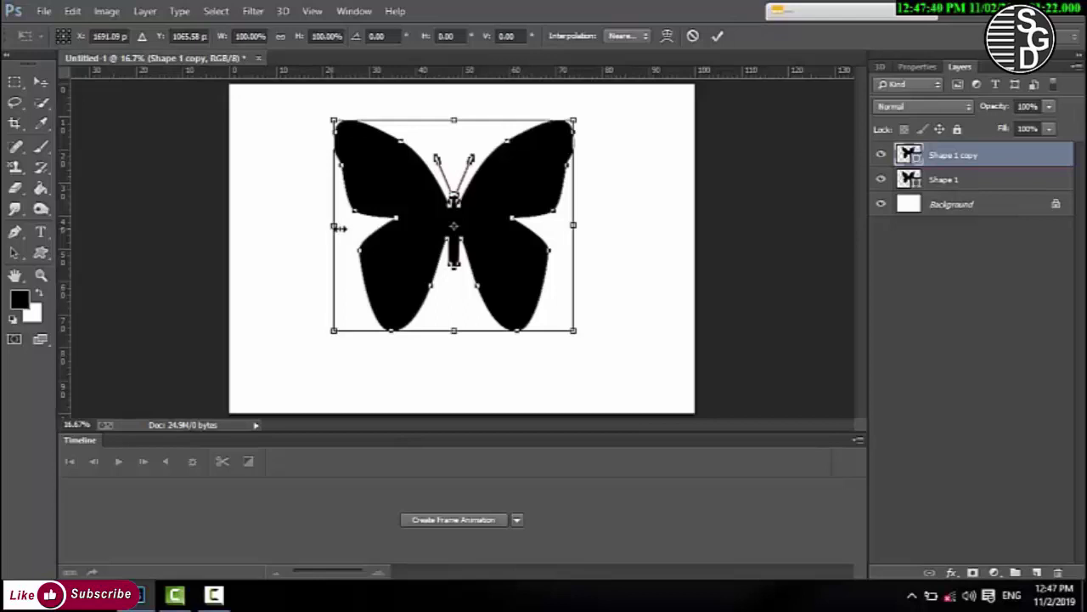
drag(336, 227, 339, 227)
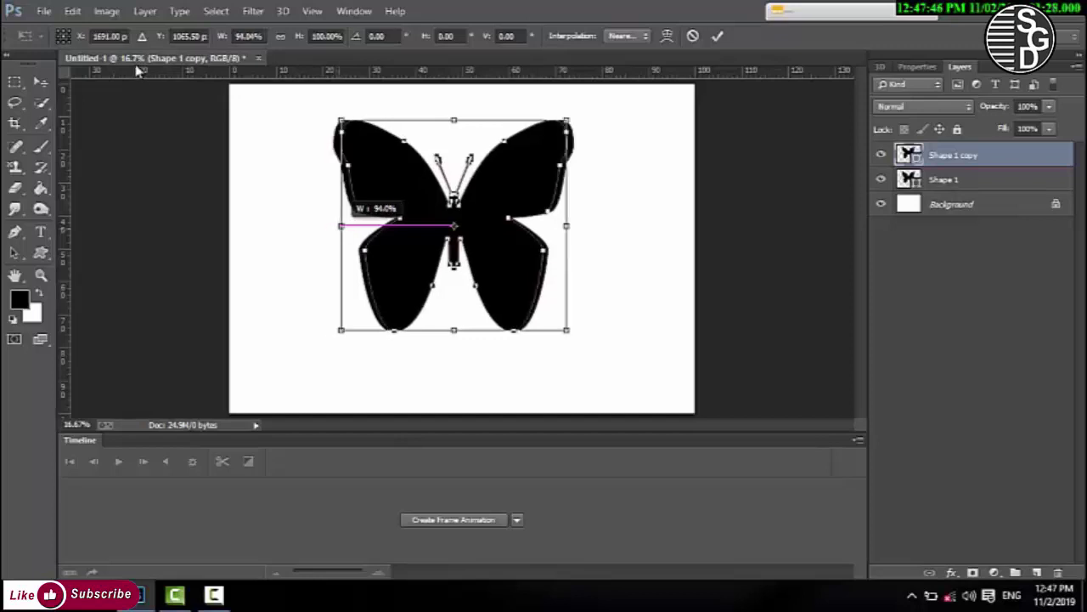
click(41, 83)
click(467, 236)
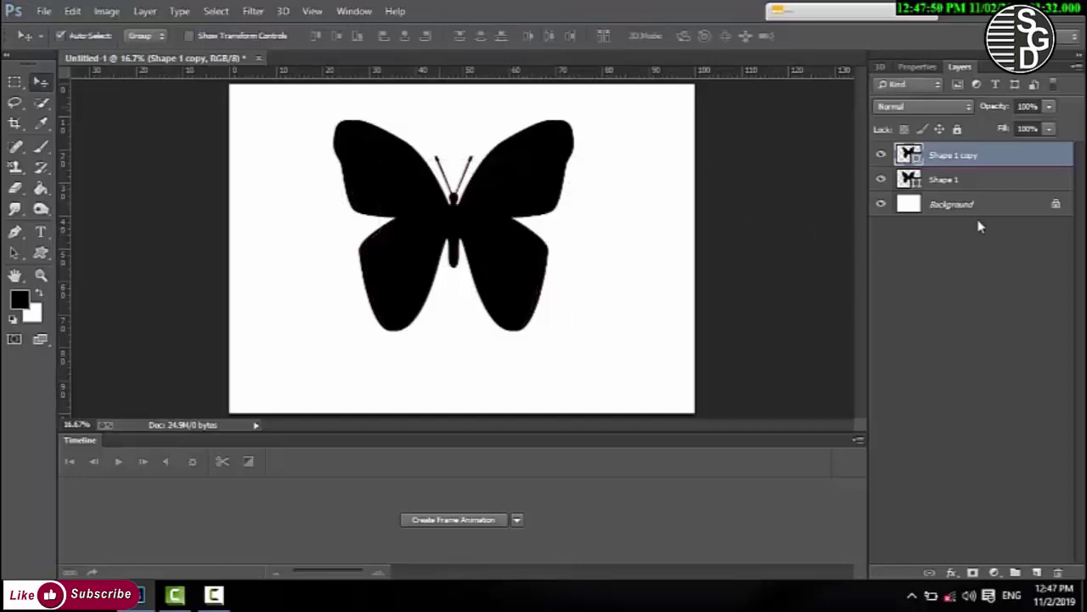
Duplicate the narrowed butterfly layer at the same size, undoing a trial narrowing of the duplicate to about 91% width
scroll(971, 159, up, 1)
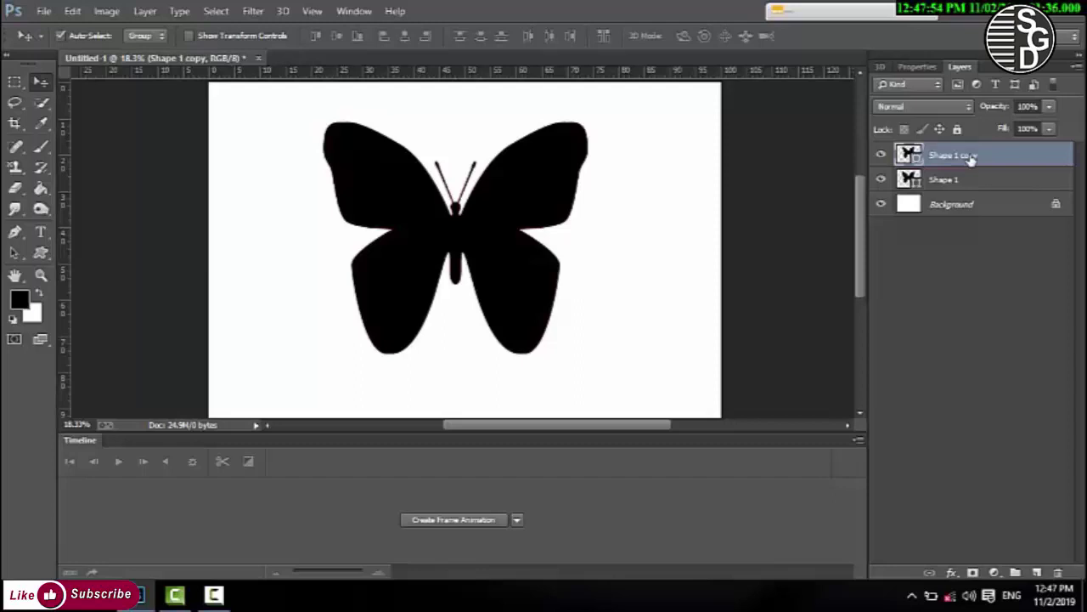
key(ctrl+j)
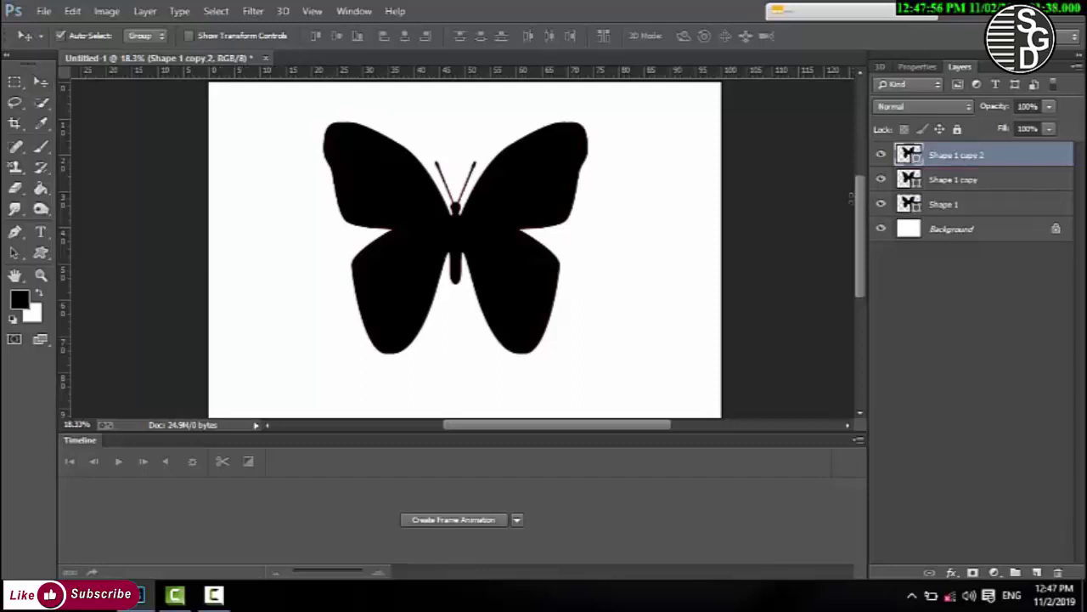
key(ctrl+t)
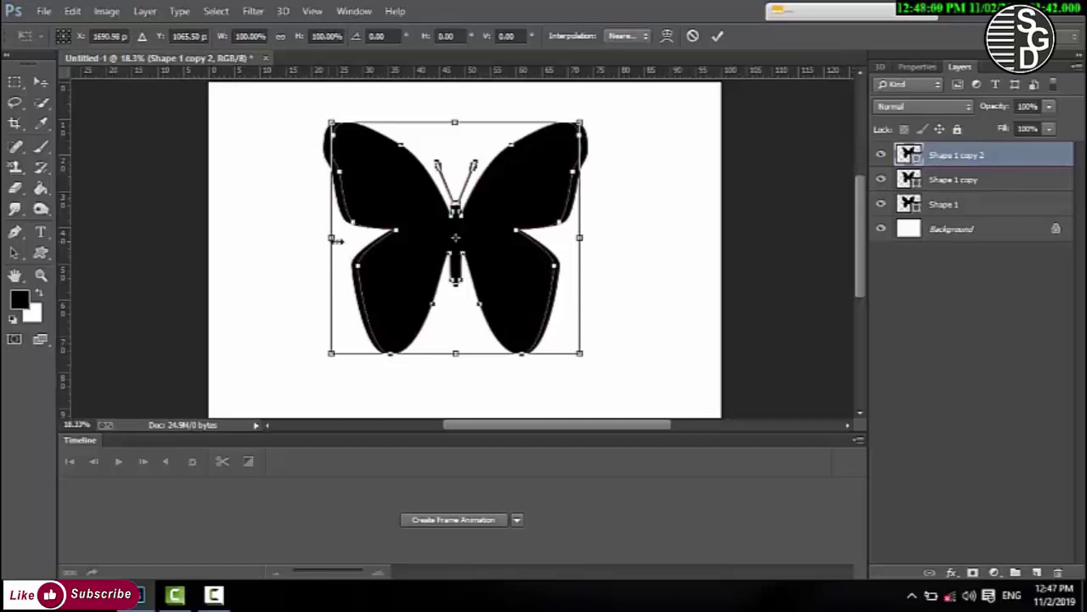
drag(334, 241, 343, 243)
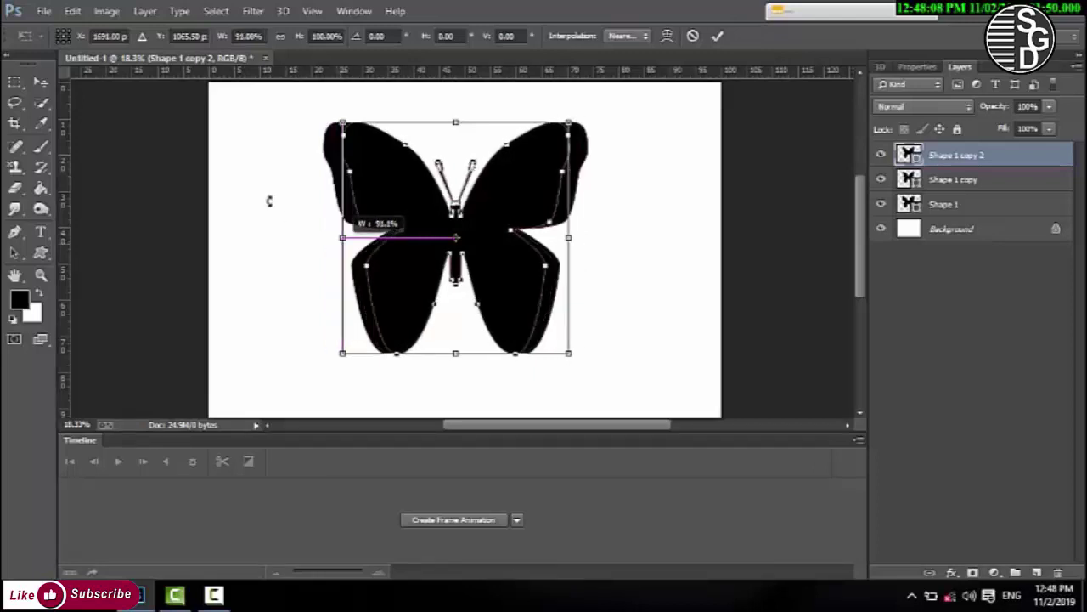
key(ctrl+z)
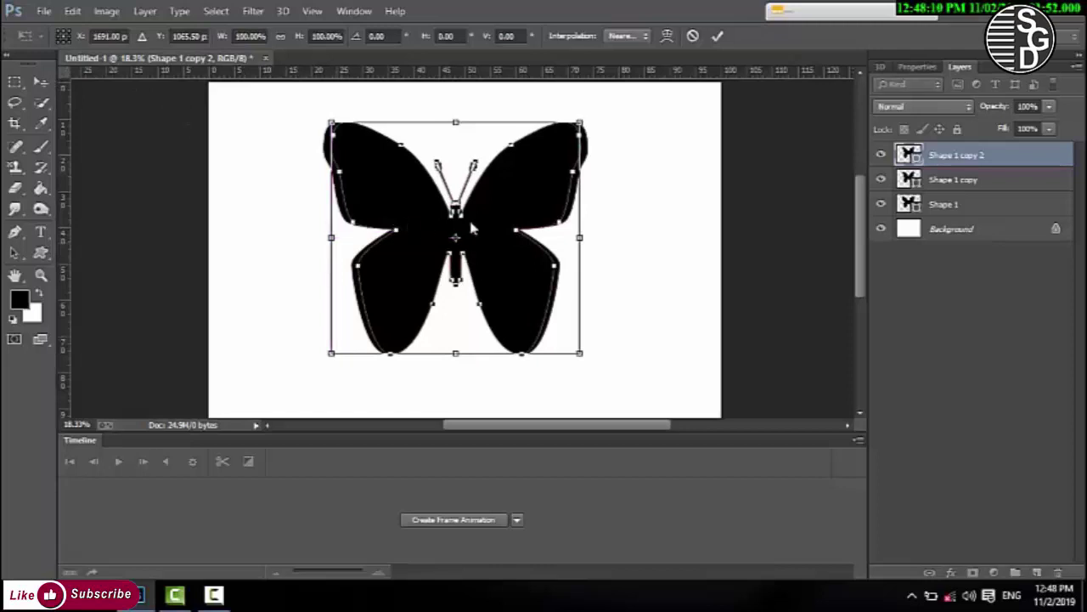
click(41, 81)
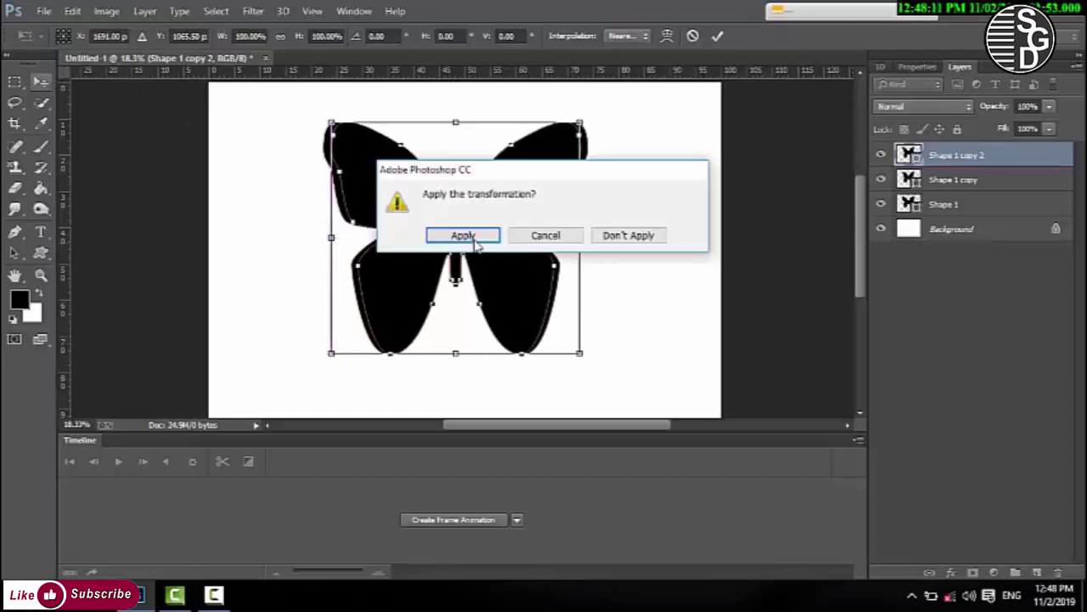
click(432, 232)
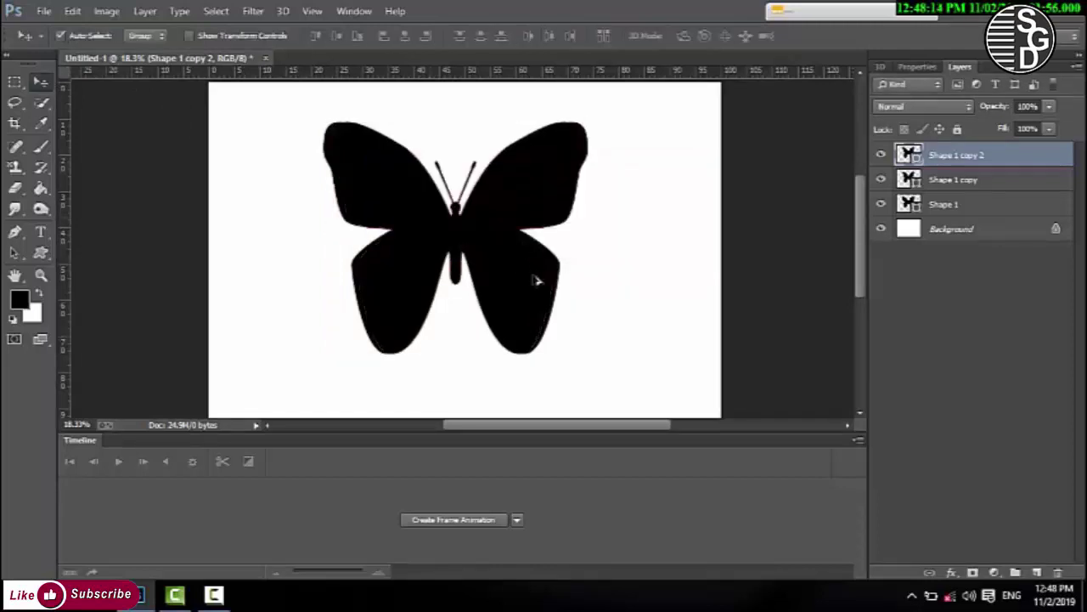
Examine the spacing between the nested red outlines along the edge of the lower right wing
scroll(548, 226, up, 3)
scroll(456, 226, up, 5)
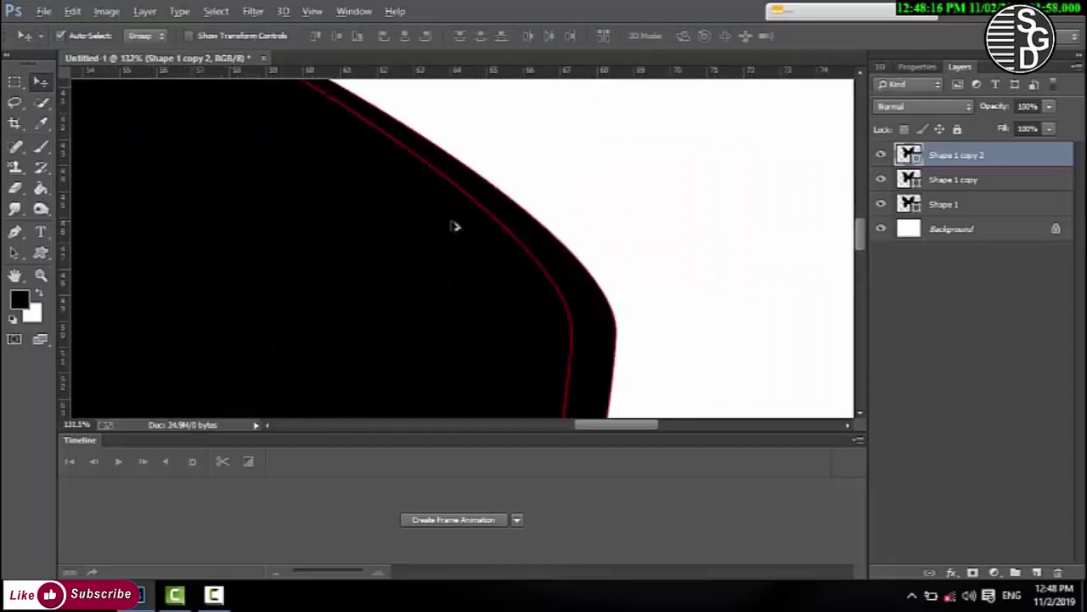
scroll(455, 226, up, 2)
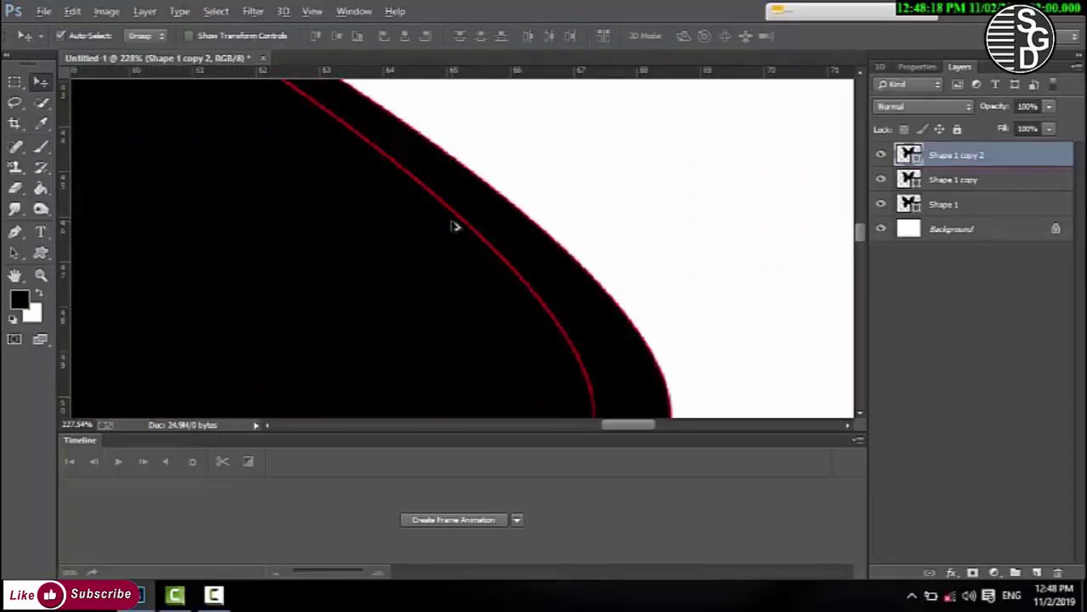
scroll(455, 226, down, 4)
scroll(456, 226, down, 2)
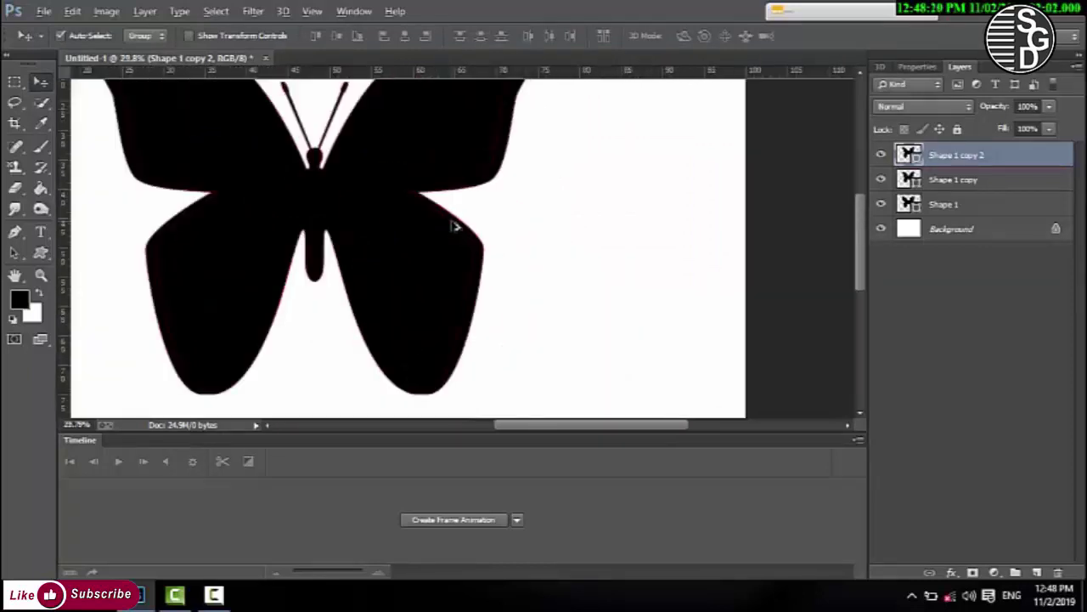
scroll(332, 150, down, 1)
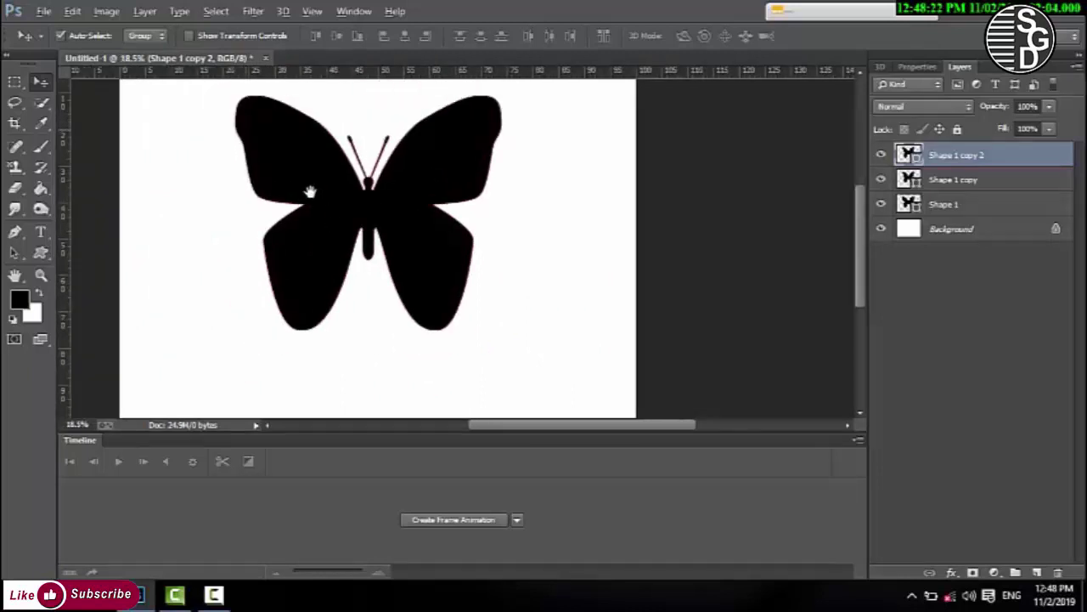
scroll(304, 176, down, 1)
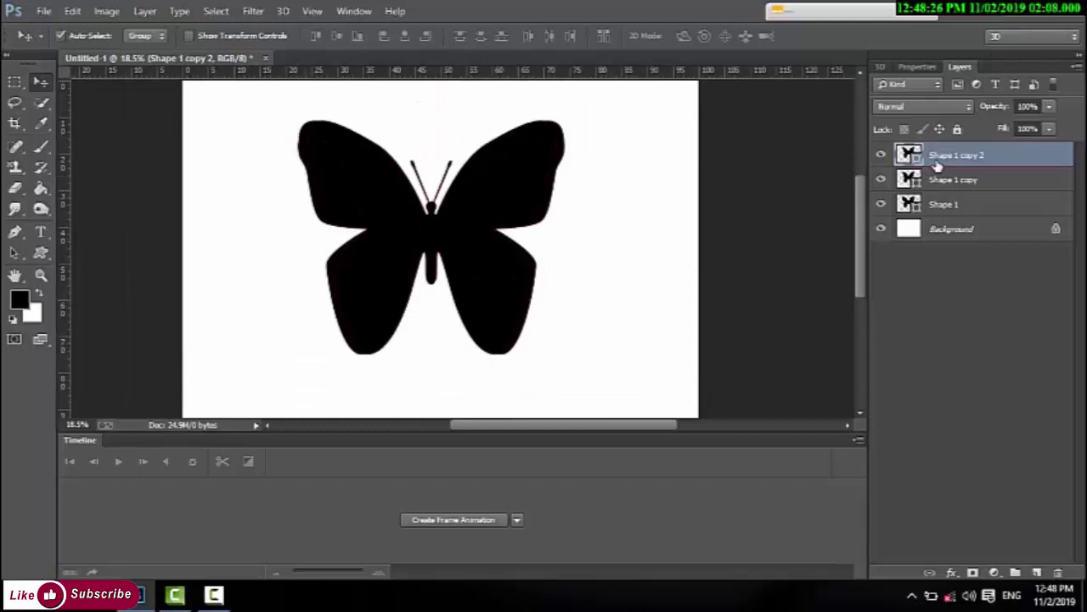
Duplicate the Shape 1 copy 2 layer and narrow the duplicate symmetrically about its center to about 95% width
key(ctrl+j)
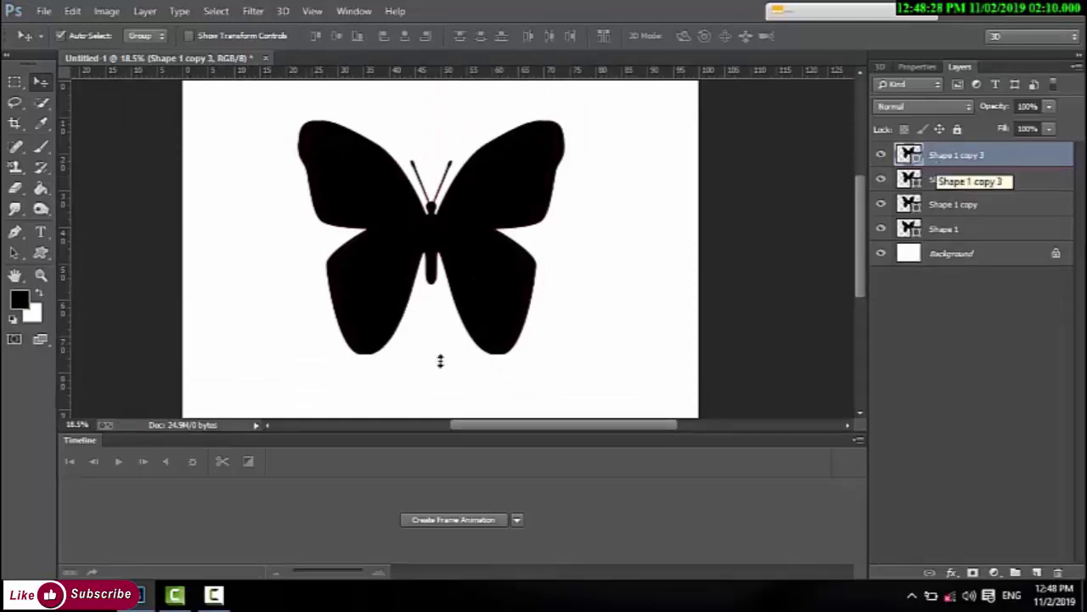
key(ctrl+t)
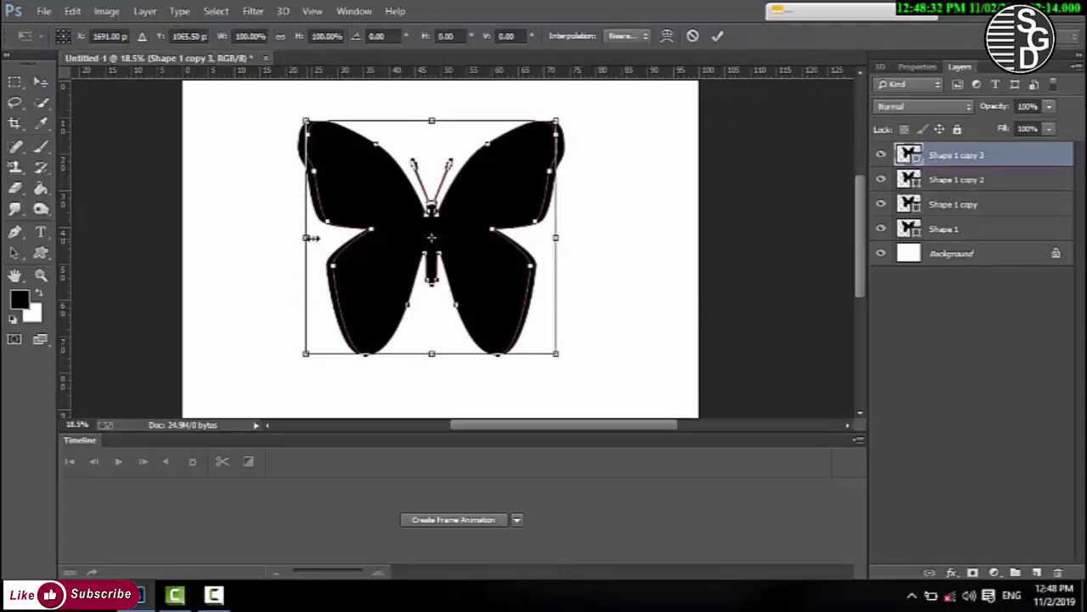
drag(306, 238, 313, 238)
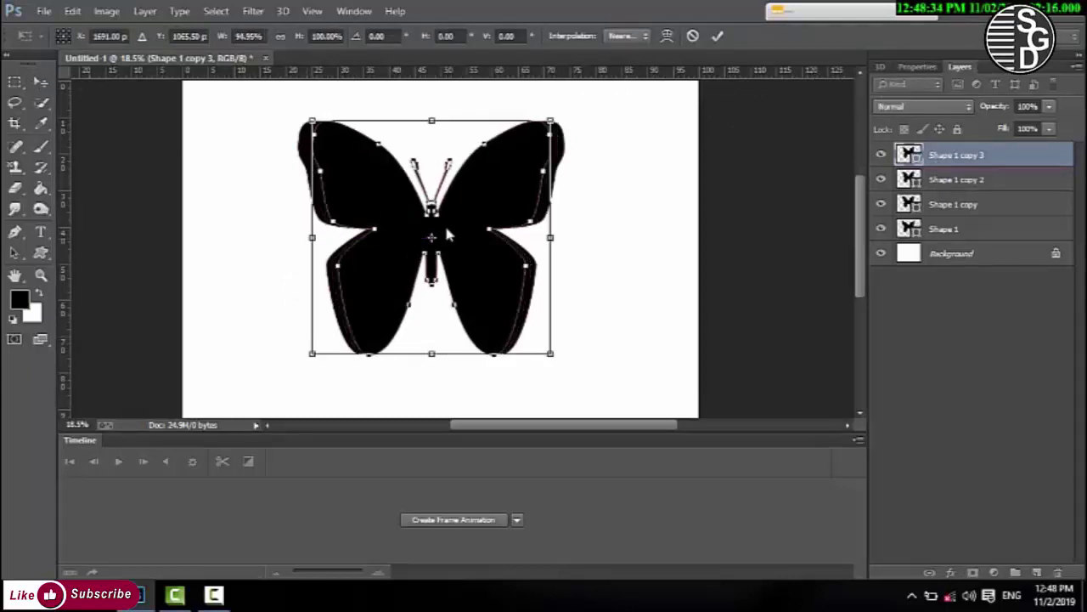
key(v)
key(Return)
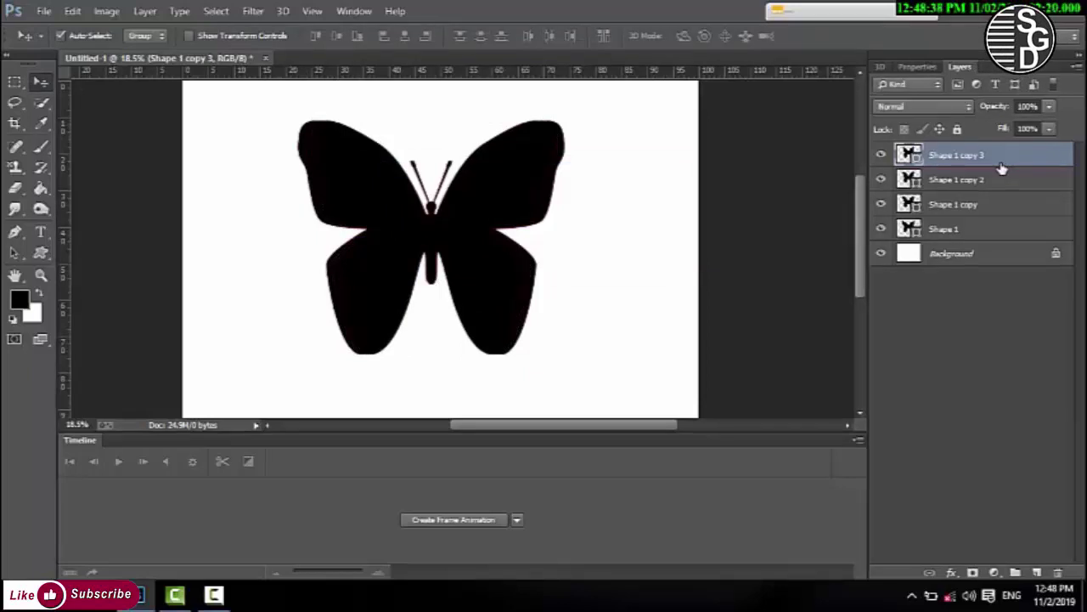
Duplicate the Shape 1 copy 3 layer and narrow the duplicate symmetrically about its center to about 92% width
key(ctrl+j)
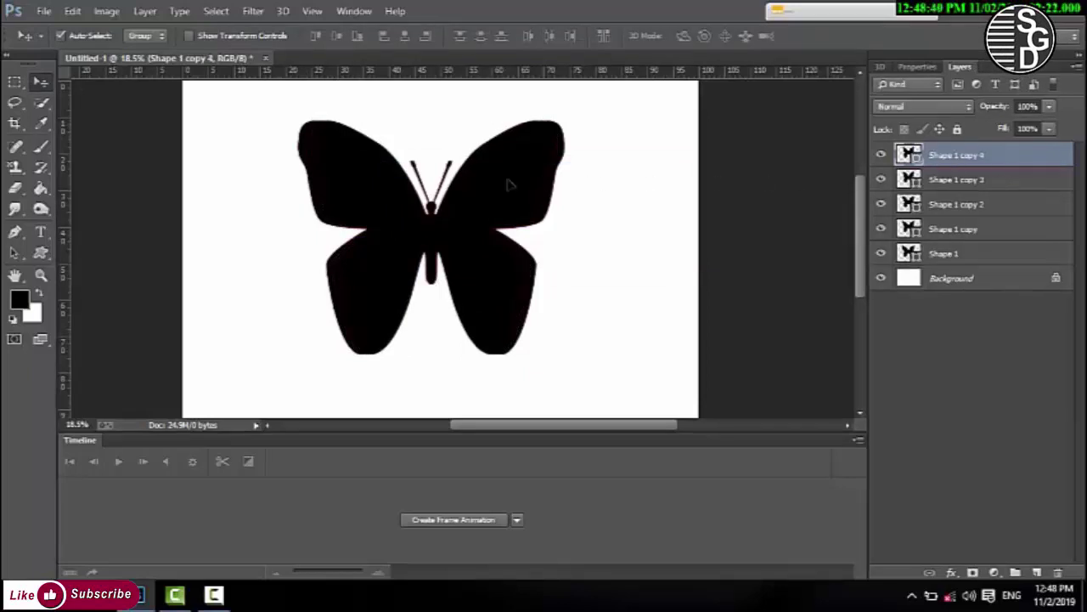
key(ctrl+t)
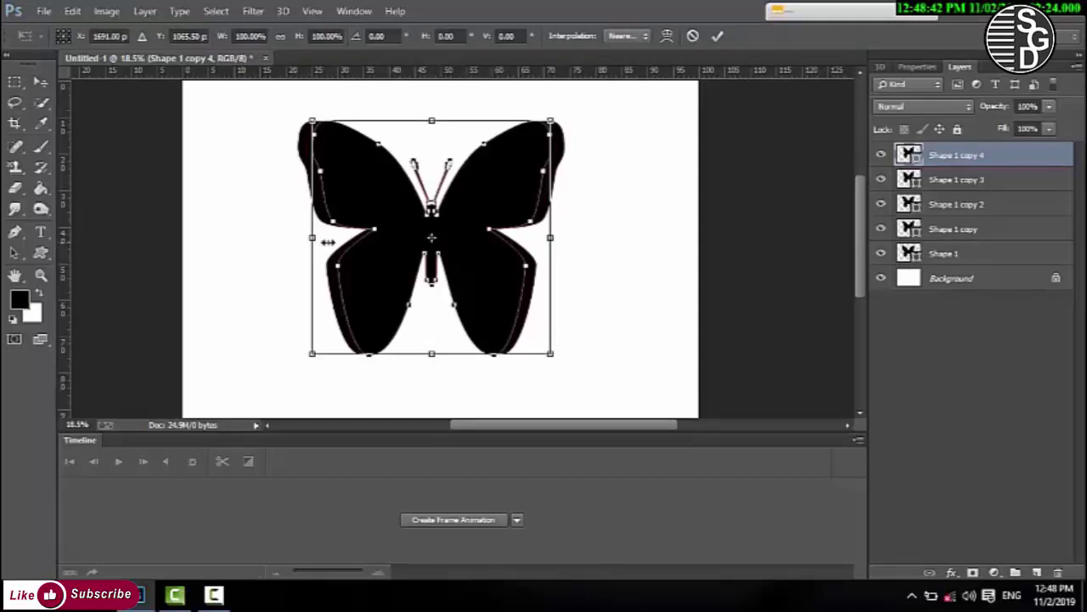
drag(314, 240, 330, 240)
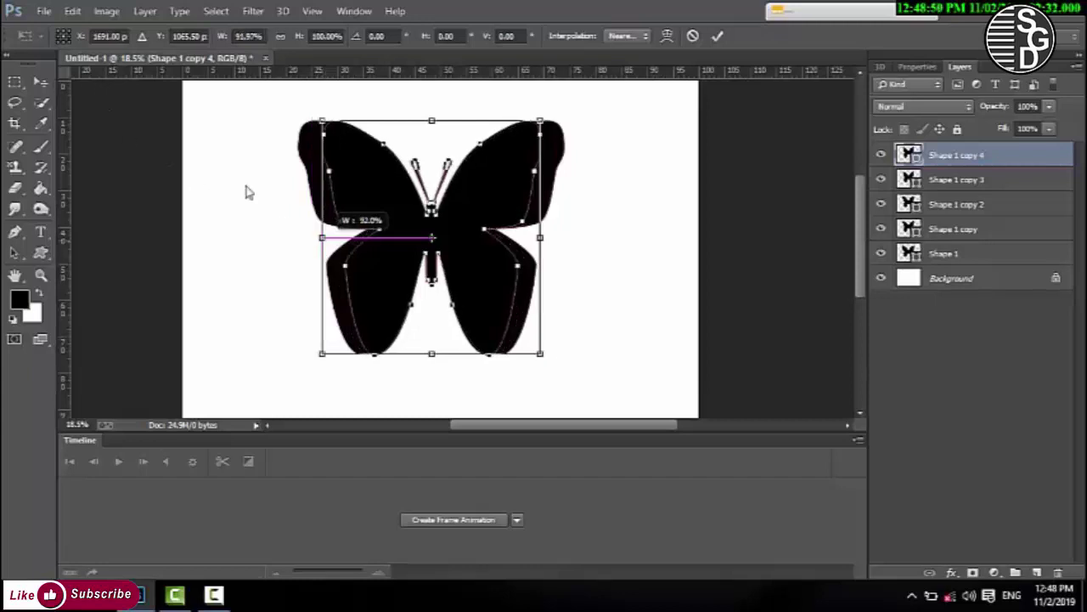
key(v)
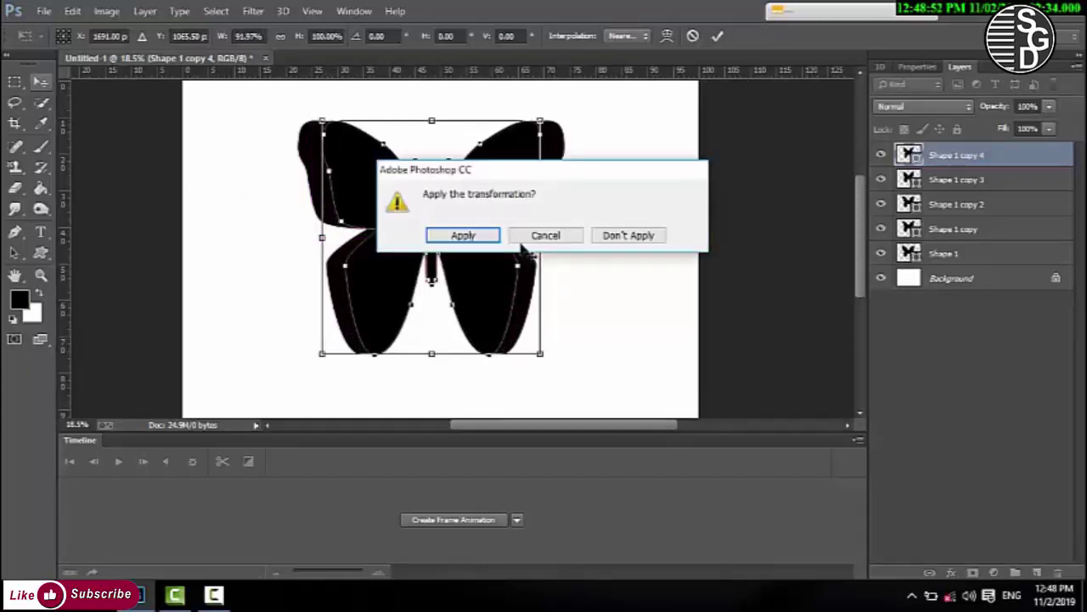
key(Return)
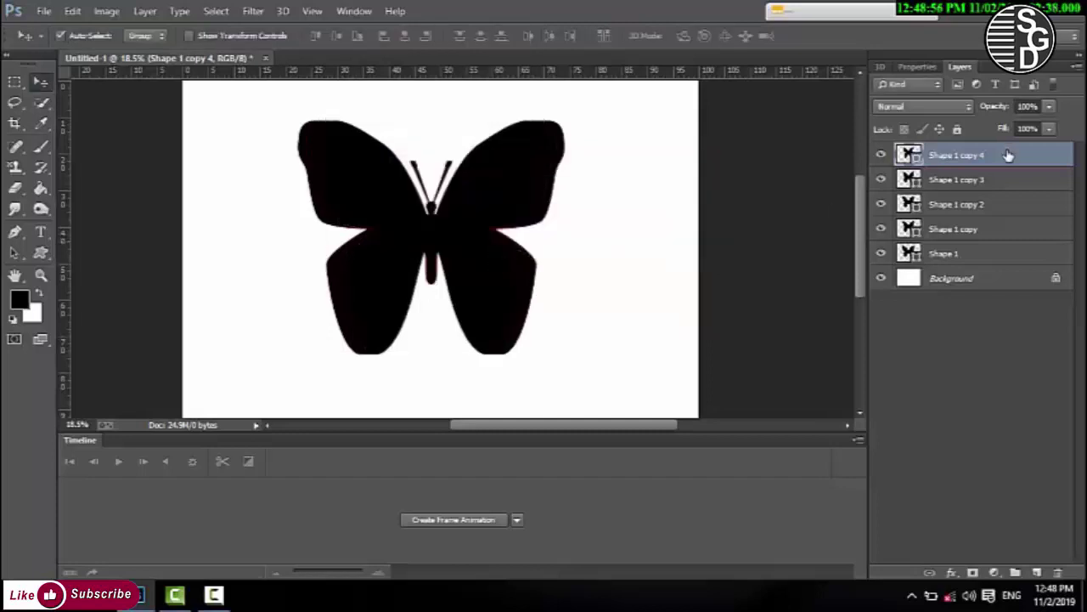
Duplicate the Shape 1 copy 4 layer and narrow the duplicate symmetrically about its center to about 93% width
key(ctrl+j)
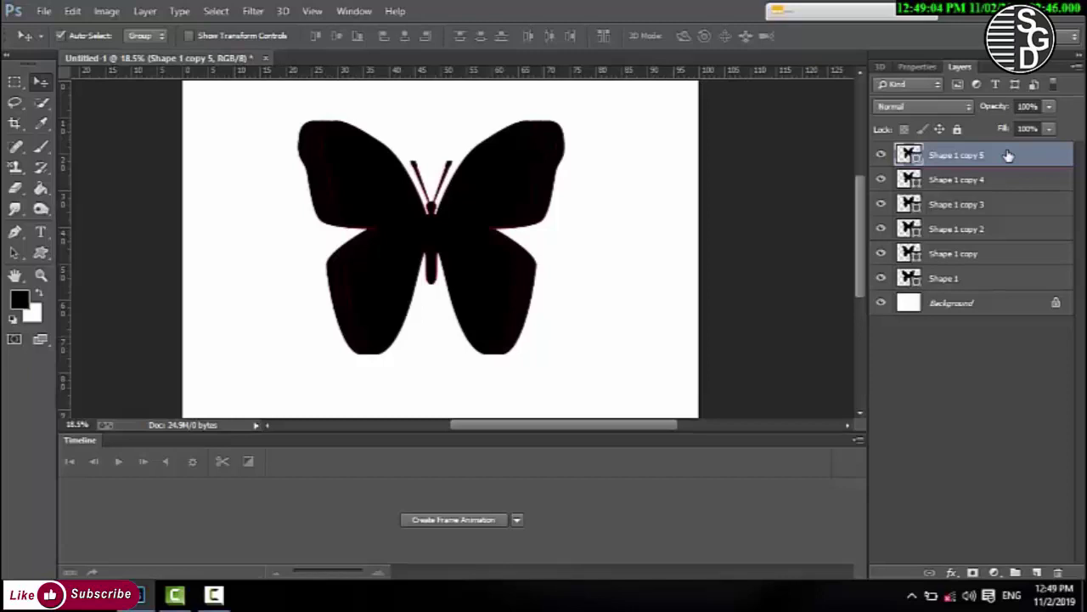
key(ctrl+t)
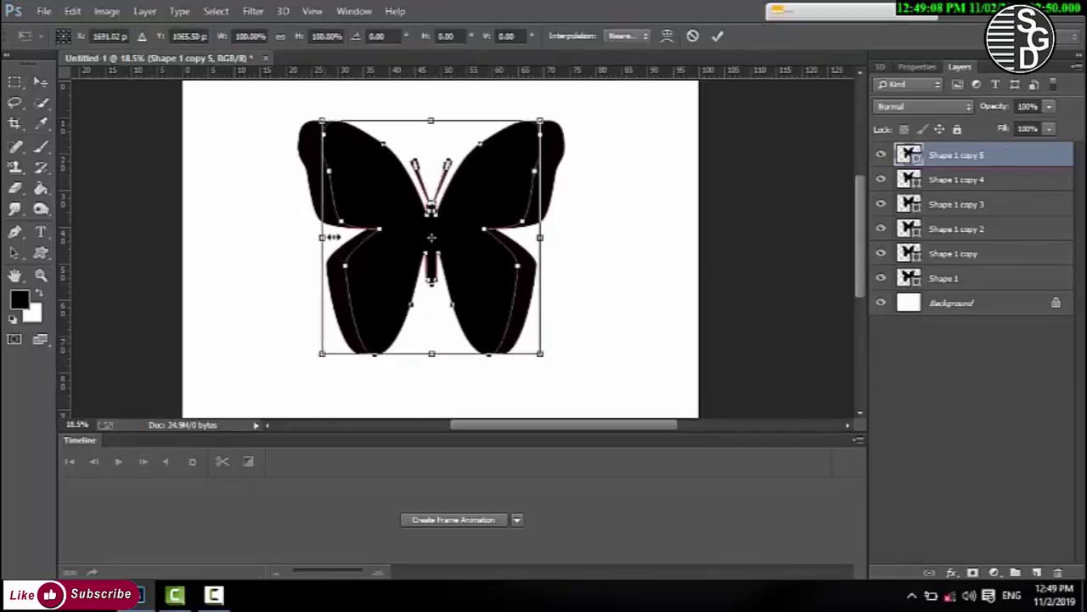
drag(330, 237, 340, 208)
key(v)
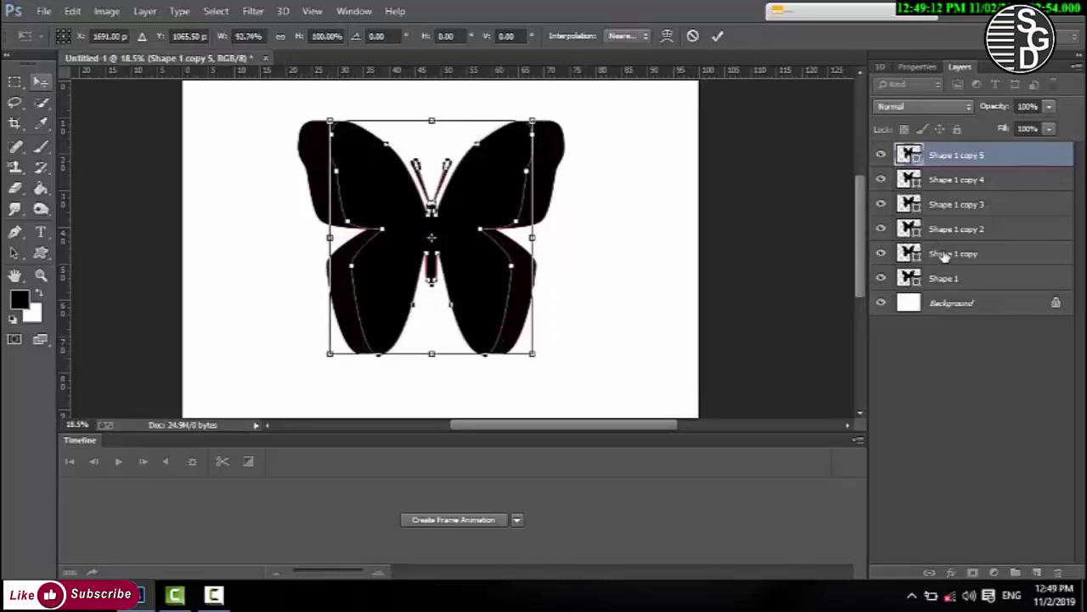
click(952, 281)
key(Return)
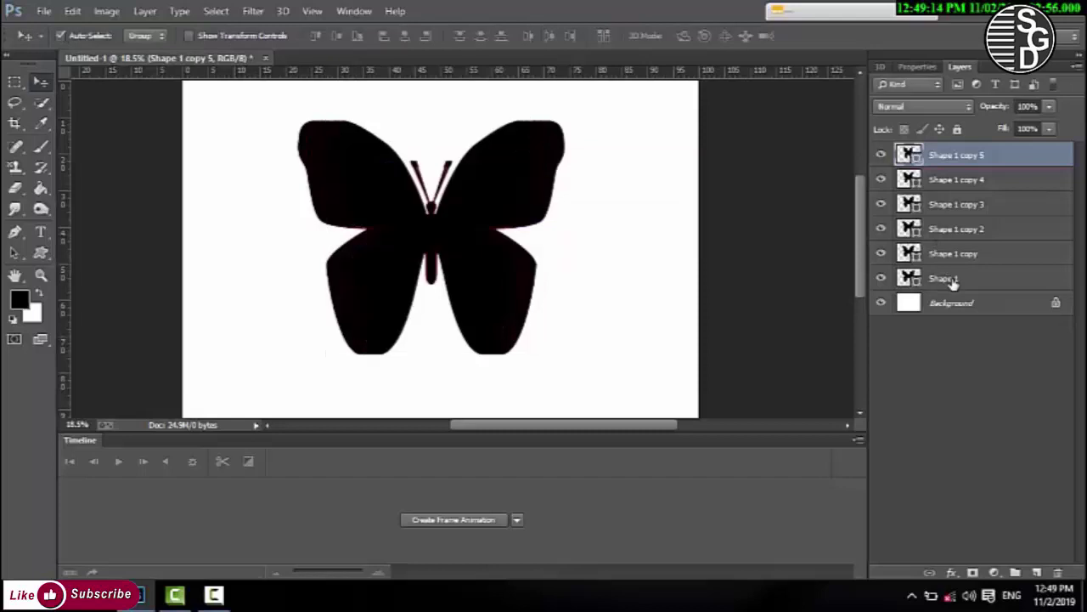
Duplicate the Shape 1 copy 5 layer at the same size, undoing a trial narrowing of the duplicate to about 90% width
shift+click(951, 280)
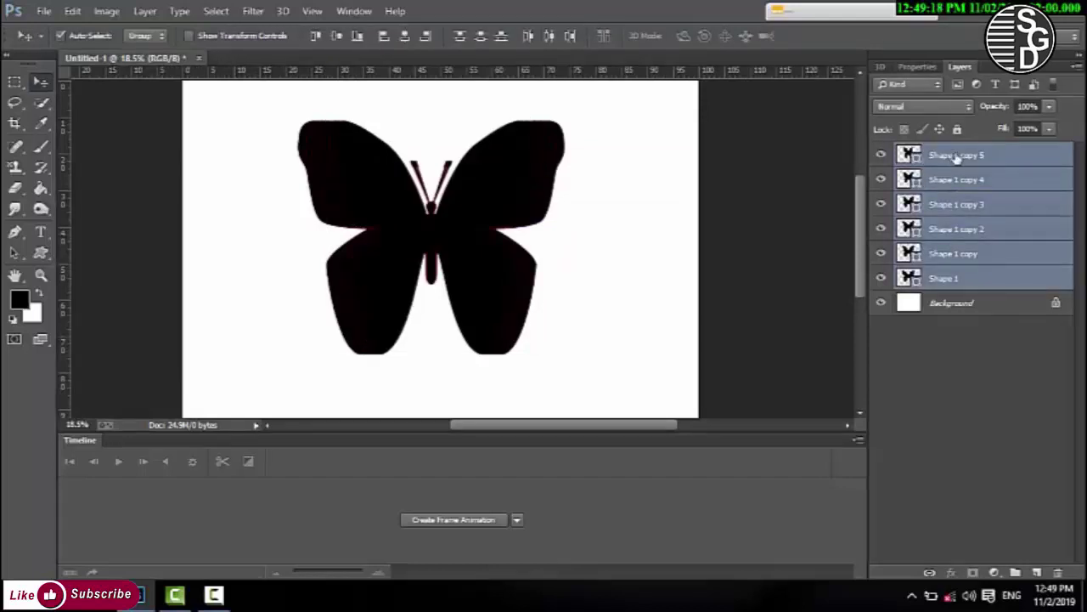
click(958, 158)
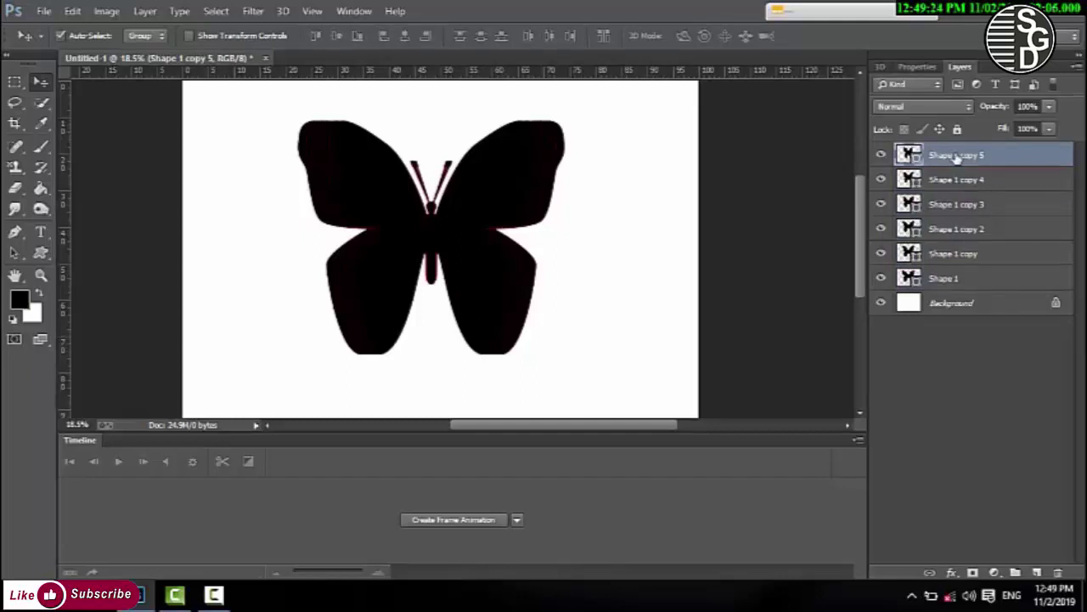
key(ctrl+j)
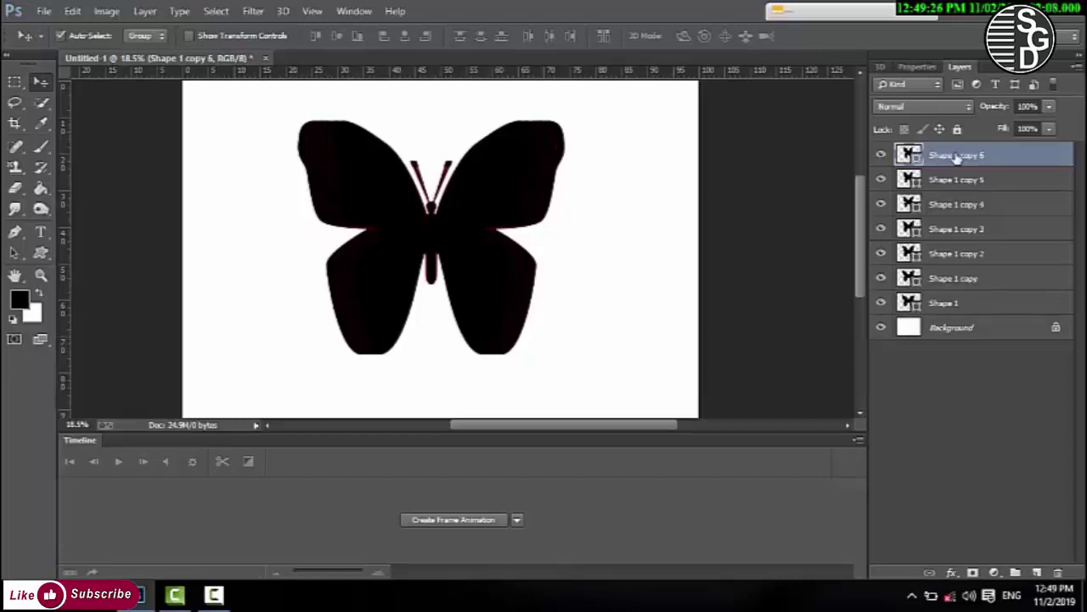
key(ctrl+t)
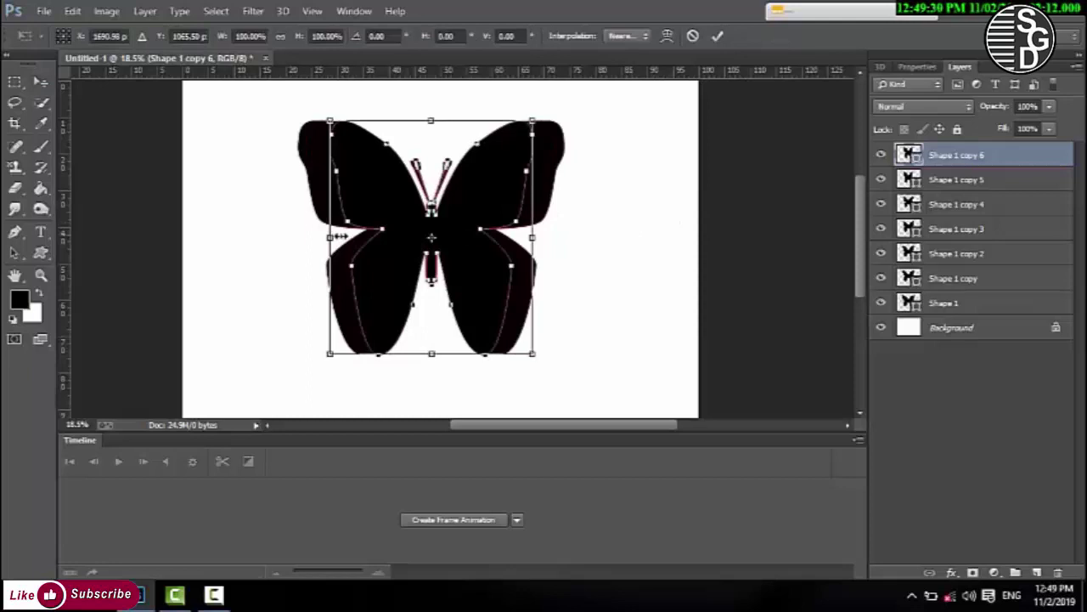
drag(331, 237, 342, 236)
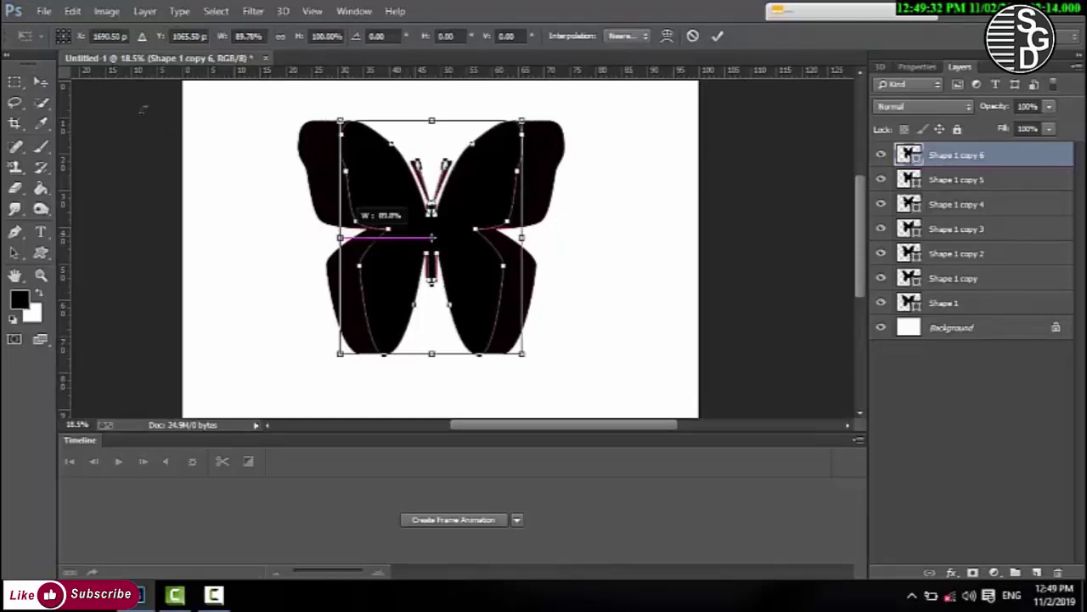
key(ctrl+z)
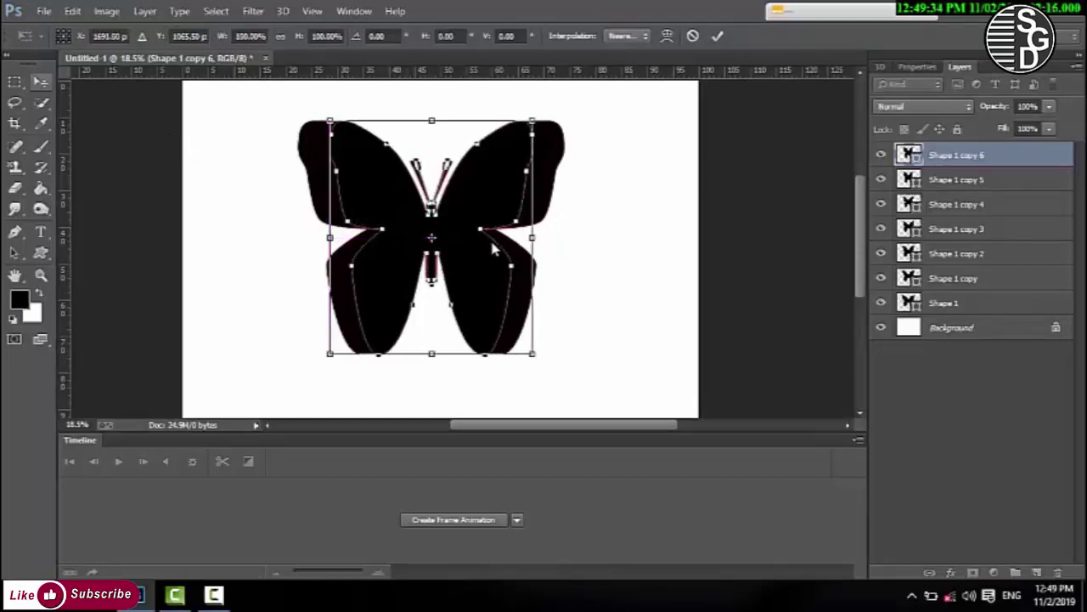
click(798, 283)
key(Return)
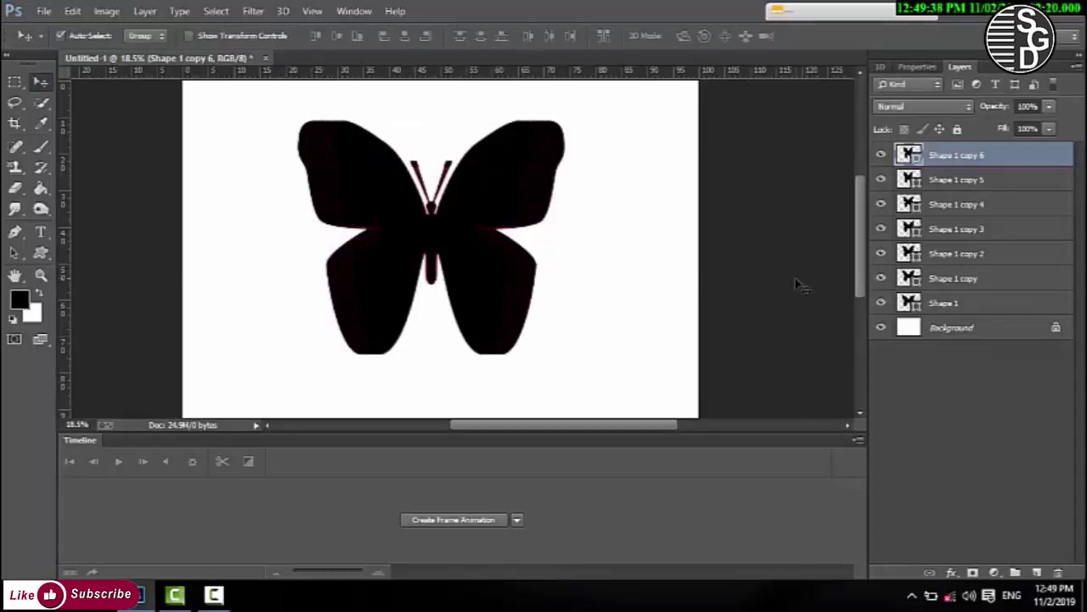
Duplicate the Shape 1 copy 6 layer and narrow the duplicate symmetrically about its center to about 91% width
key(ctrl+j)
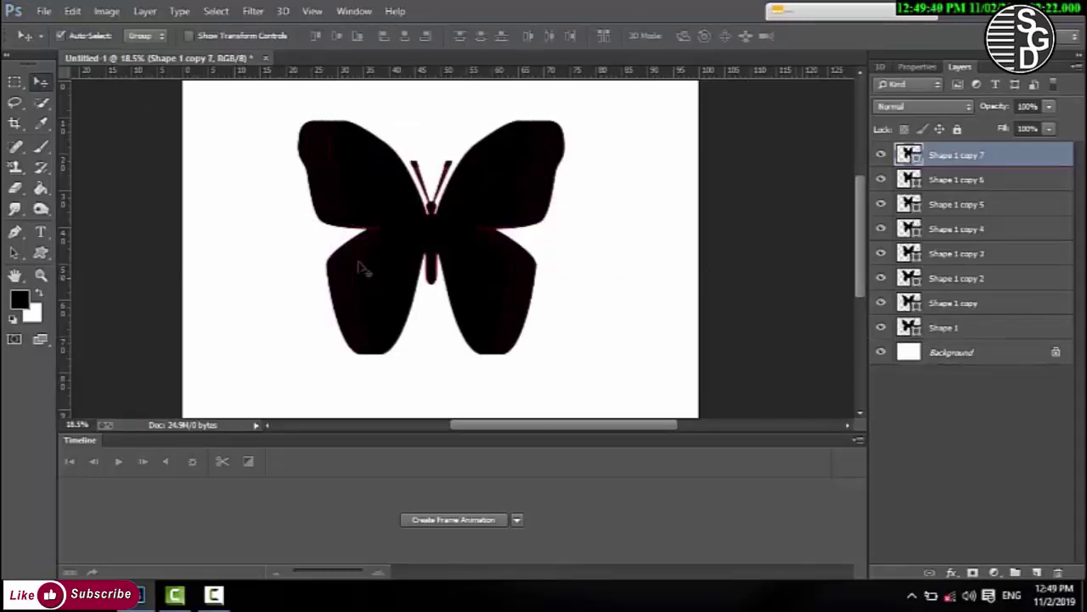
key(ctrl+t)
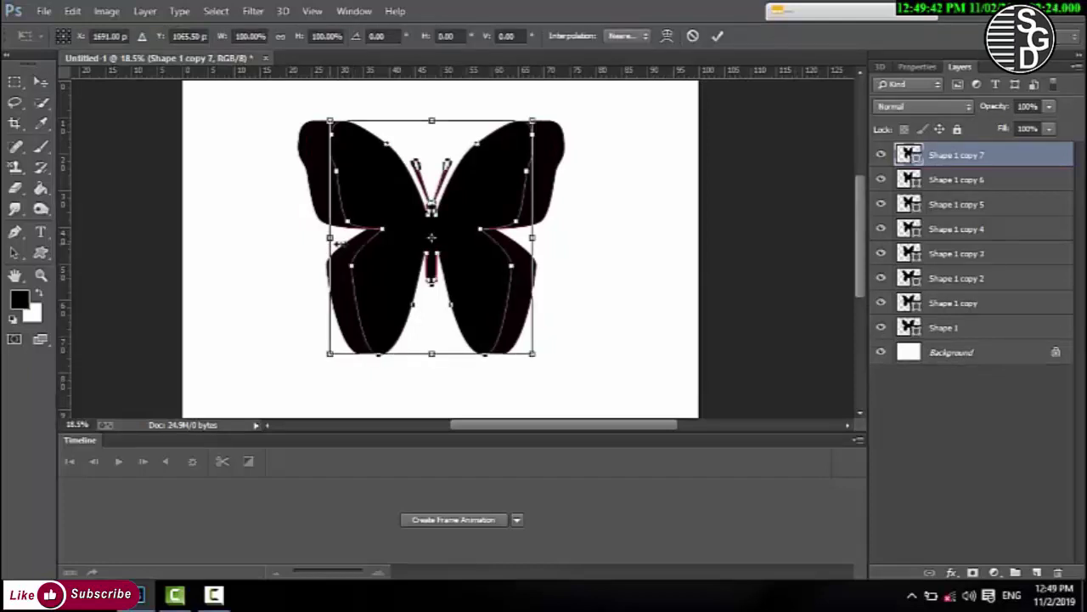
drag(337, 243, 345, 243)
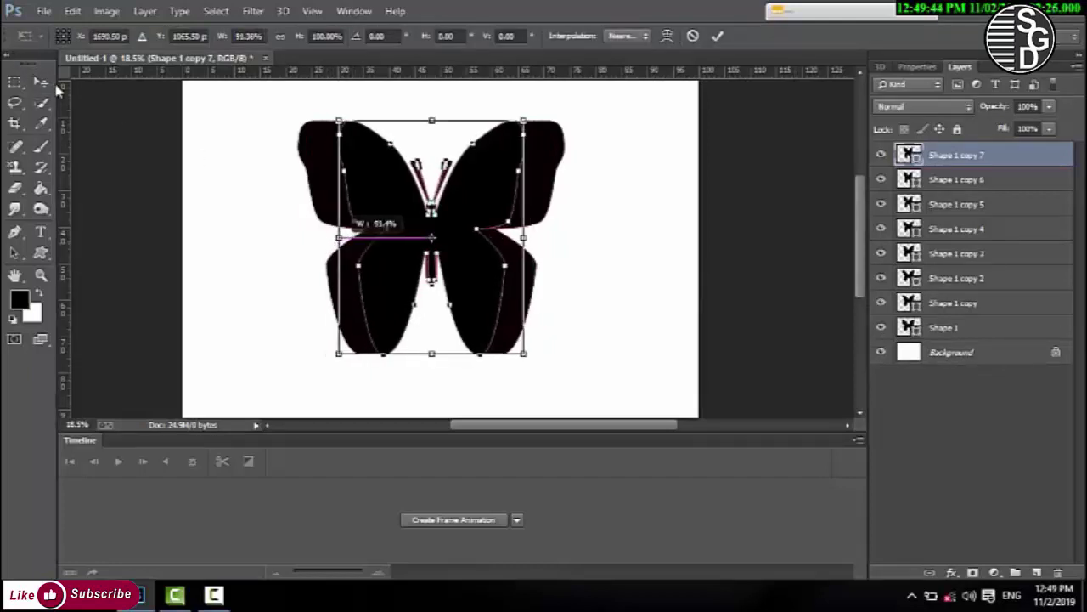
key(v)
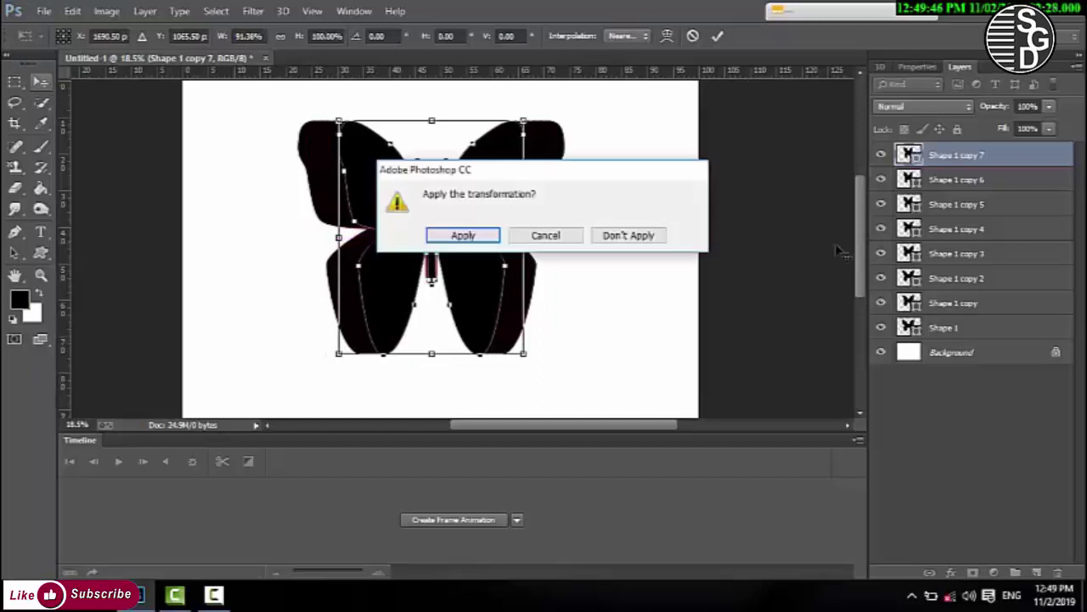
key(Return)
Duplicate the Shape 1 copy 7 layer and narrow the duplicate symmetrically about its center to about 91% width
key(ctrl+j)
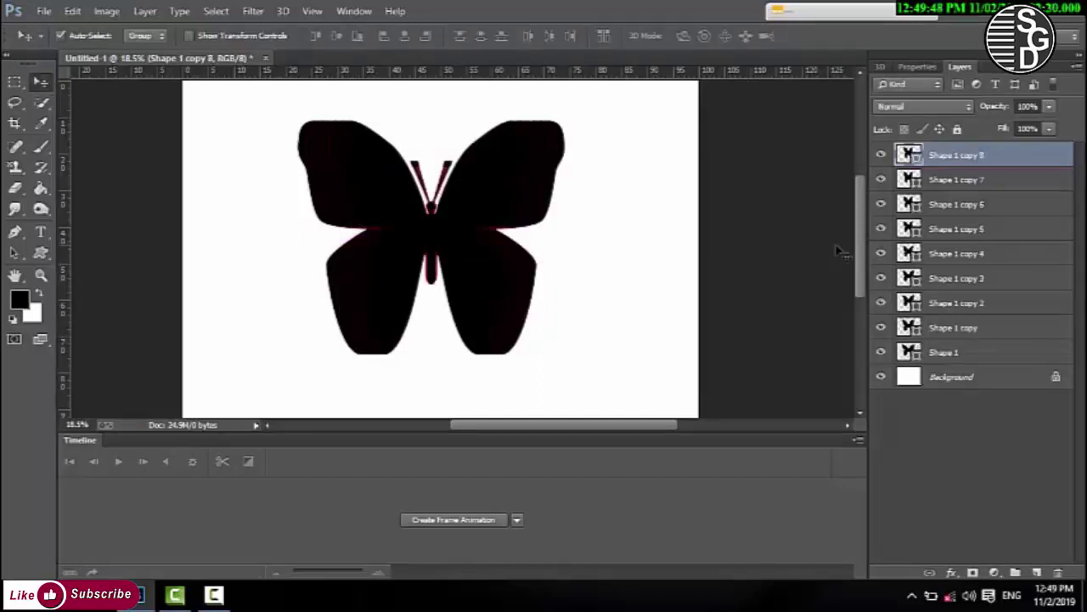
key(ctrl+t)
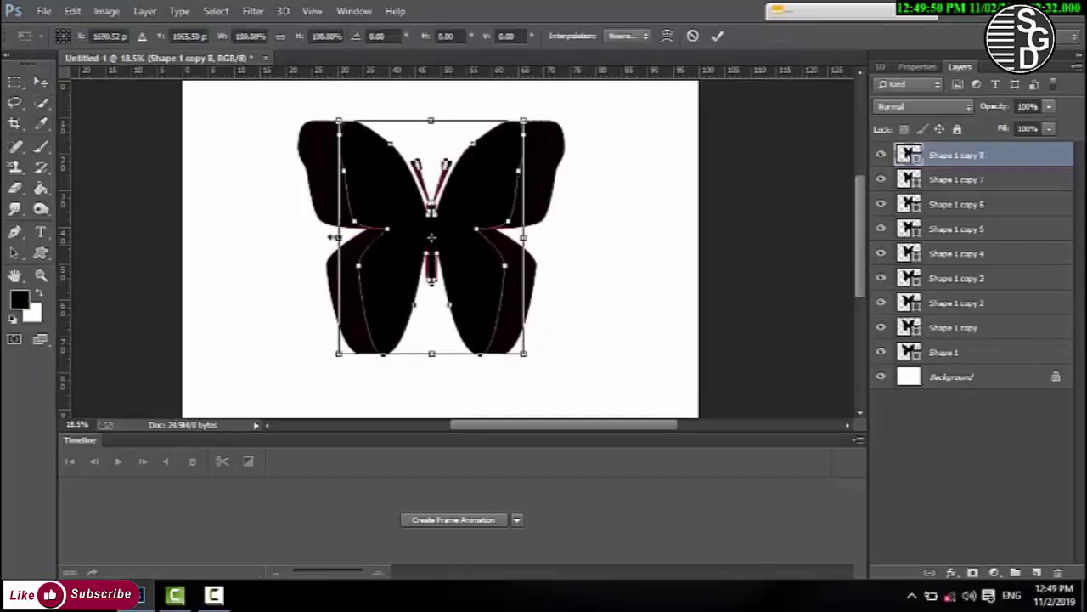
drag(343, 238, 352, 238)
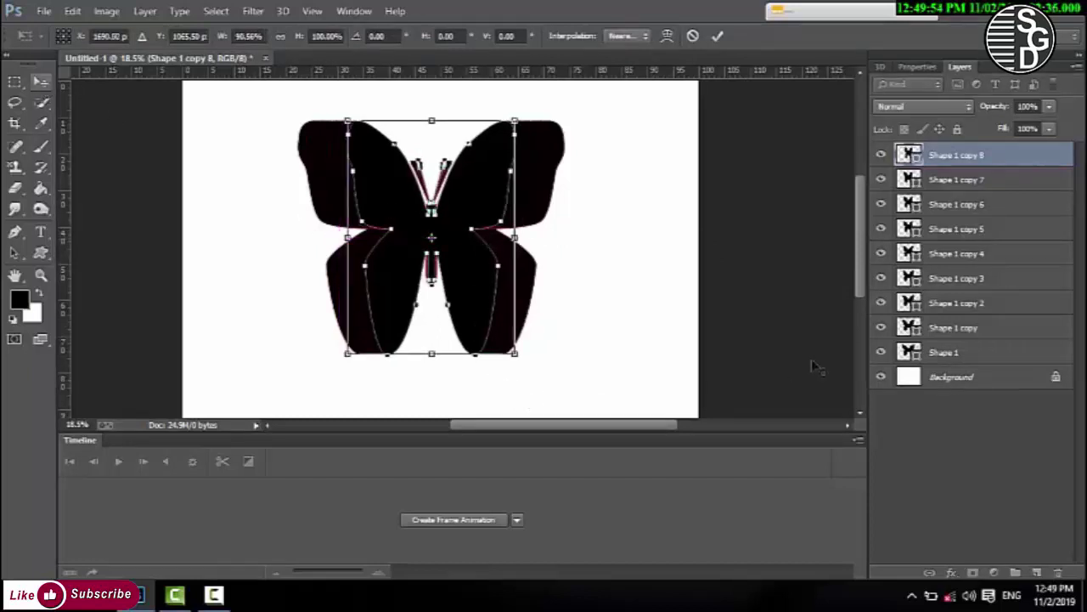
key(Return)
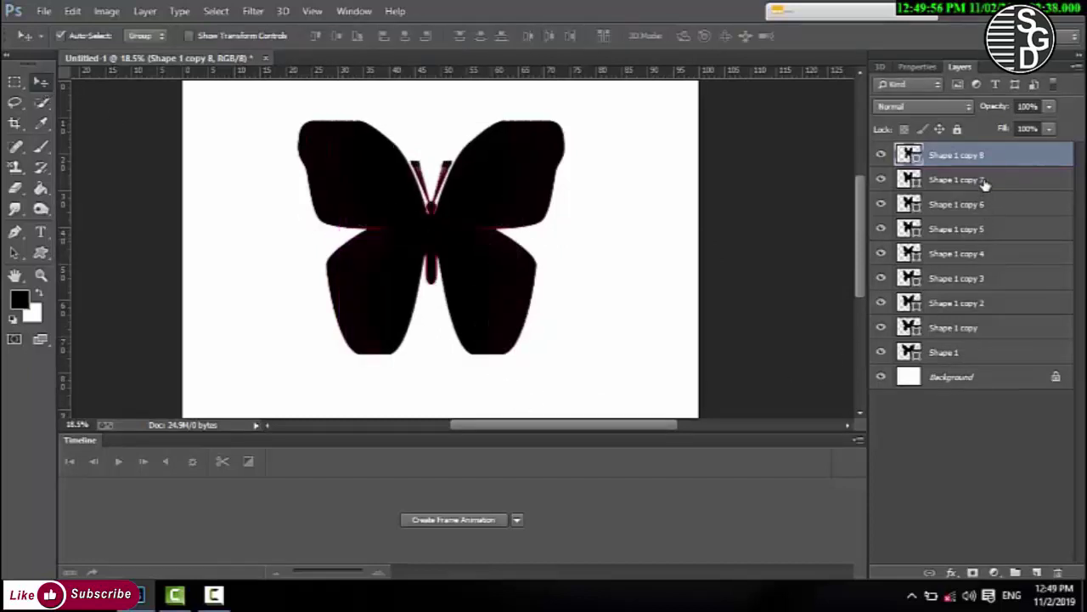
Duplicate the Shape 1 copy 8 layer and narrow the duplicate symmetrically about its center to about 92% width
key(ctrl+j)
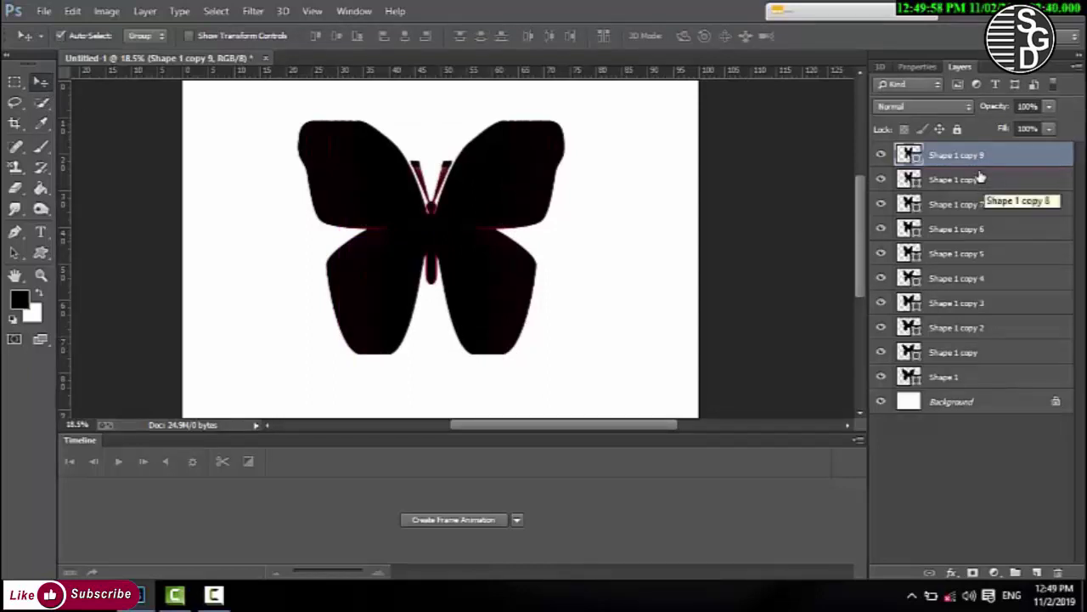
key(ctrl+t)
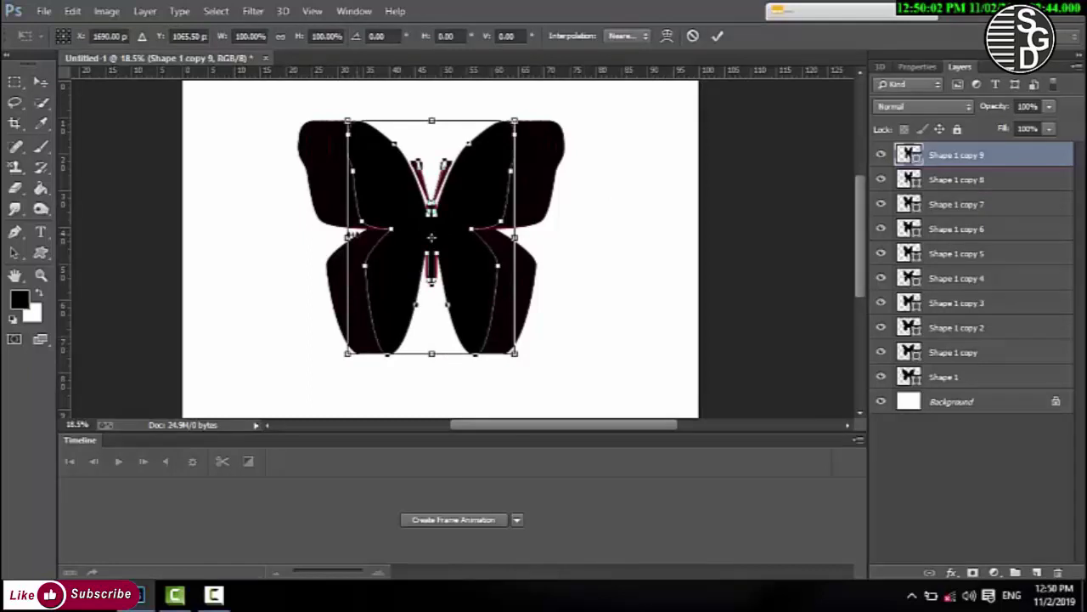
drag(347, 237, 355, 236)
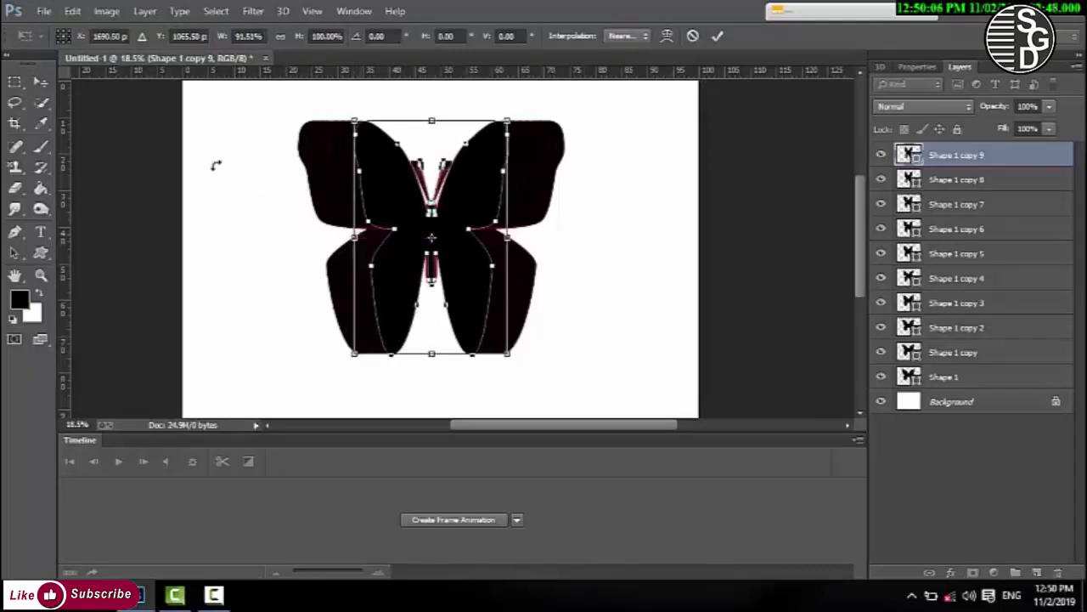
key(v)
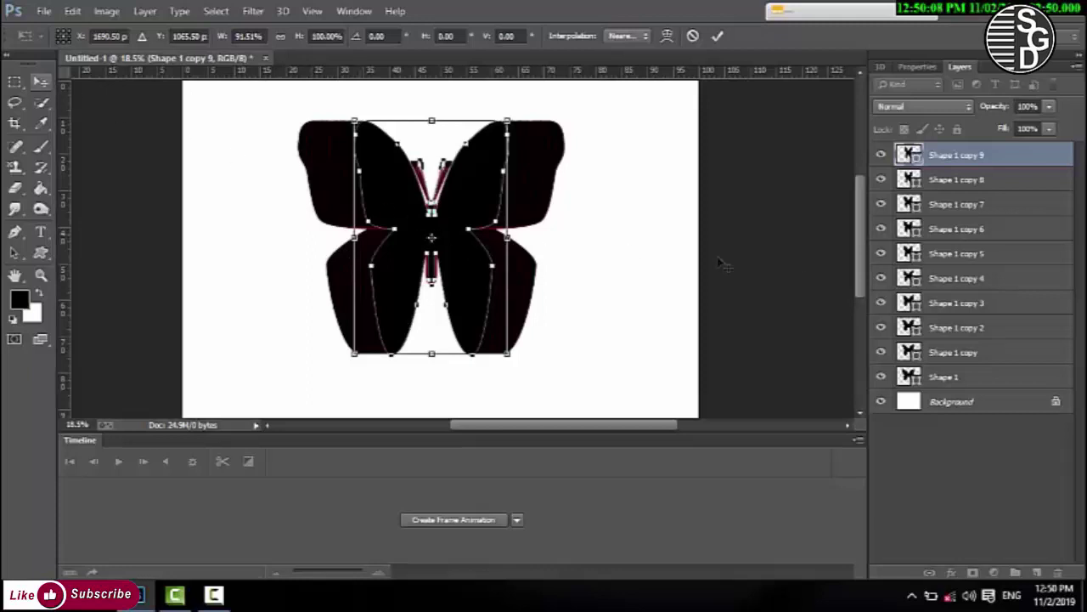
key(Return)
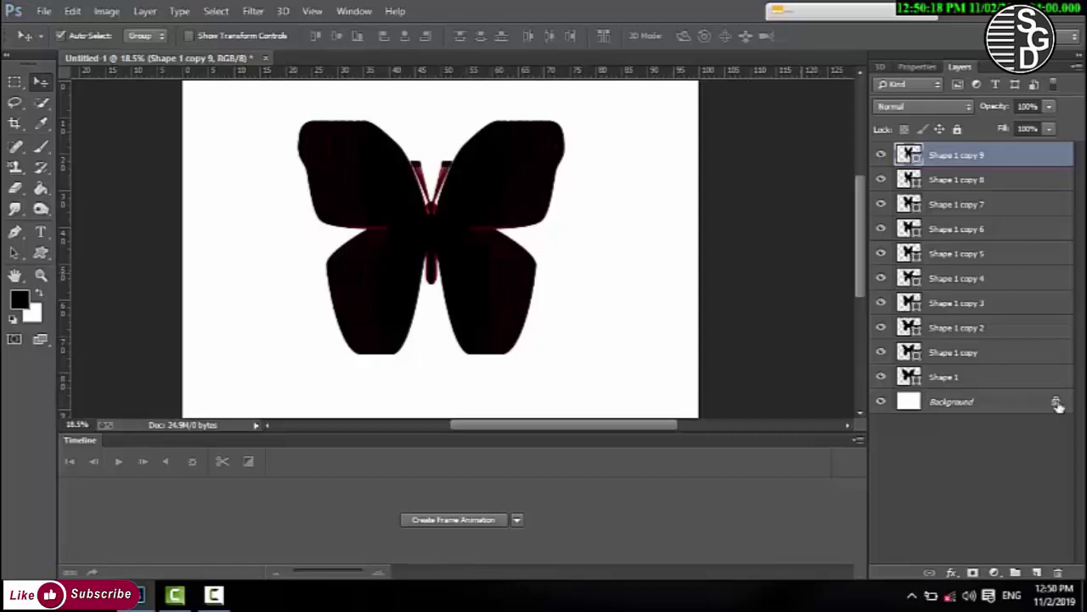
Select all the butterfly shape layers, create a frame animation and make its frames from the layers
shift+click(1003, 382)
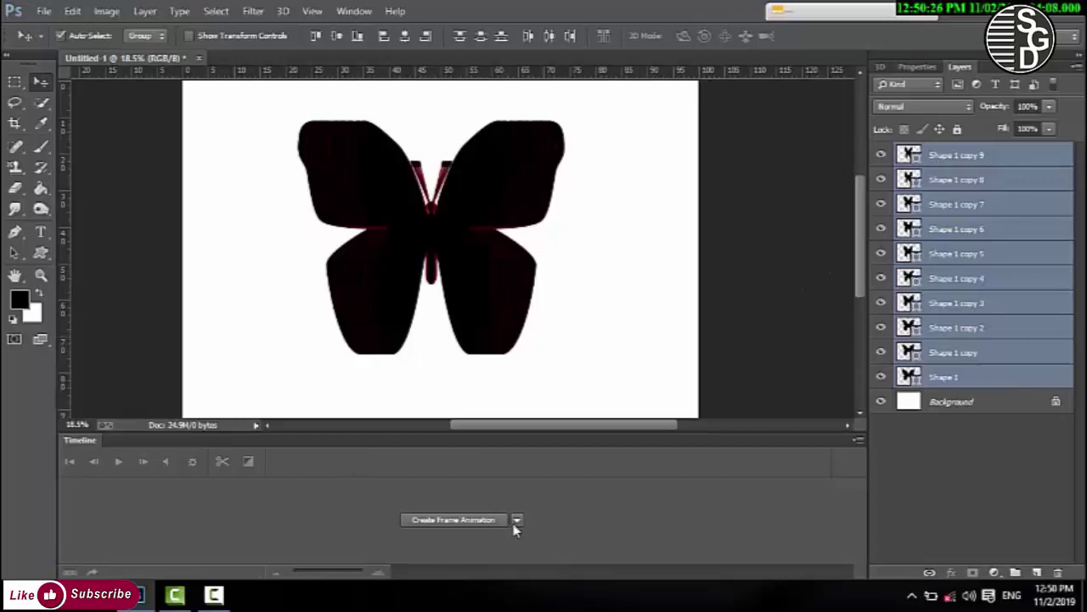
click(466, 523)
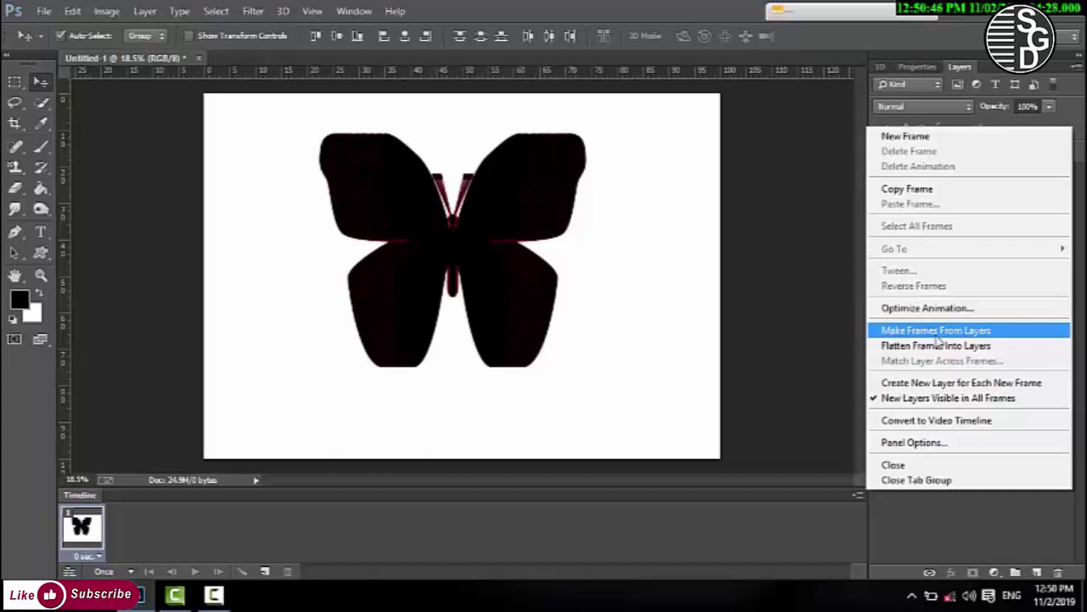
click(936, 335)
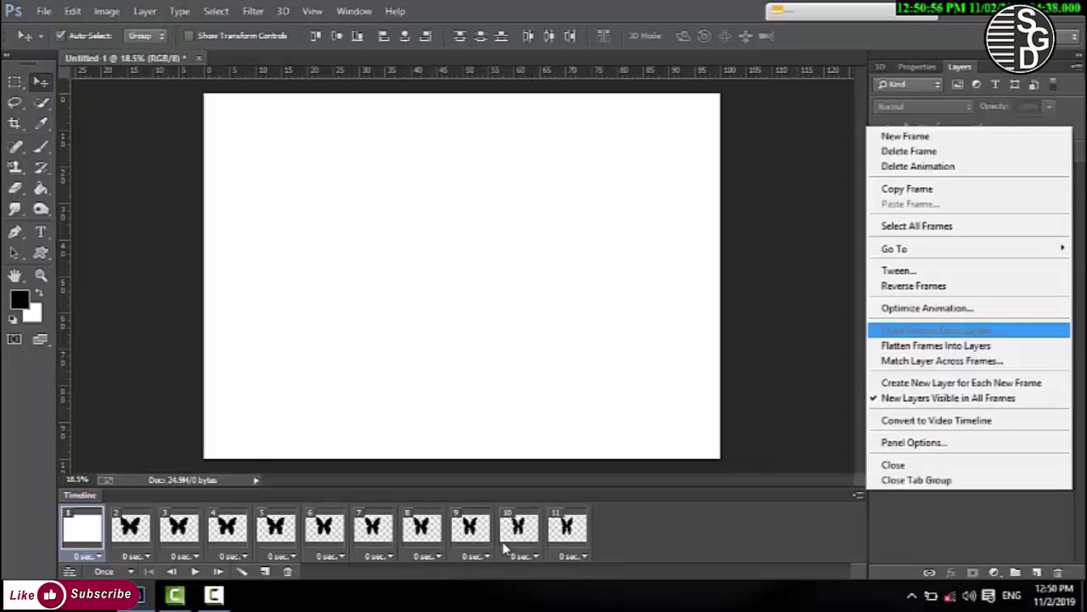
Delete the blank background frame at the start of the animation and play back the remaining butterfly frames
click(82, 541)
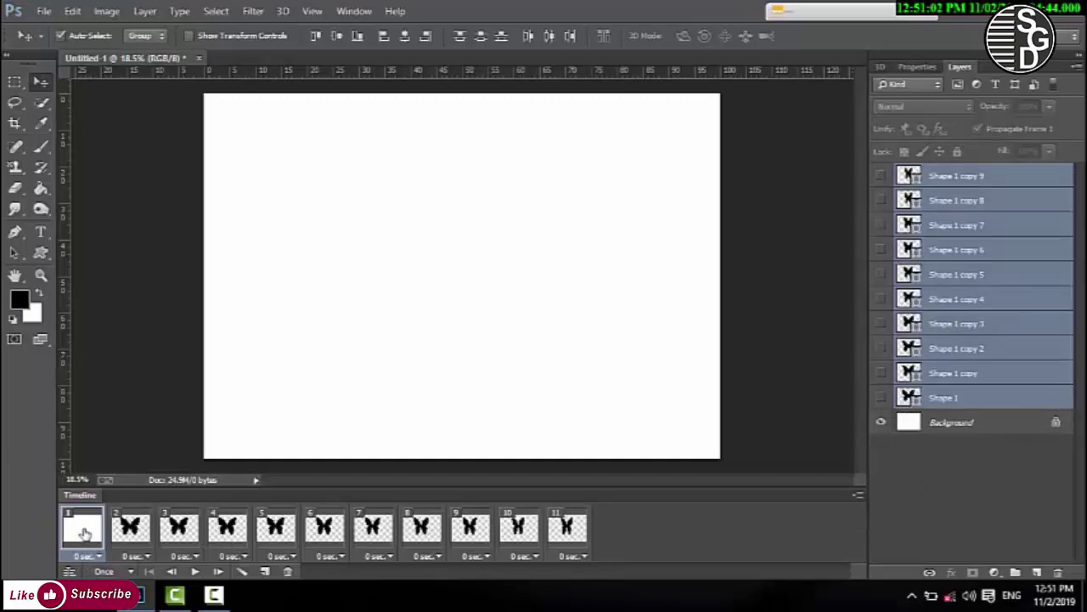
click(289, 573)
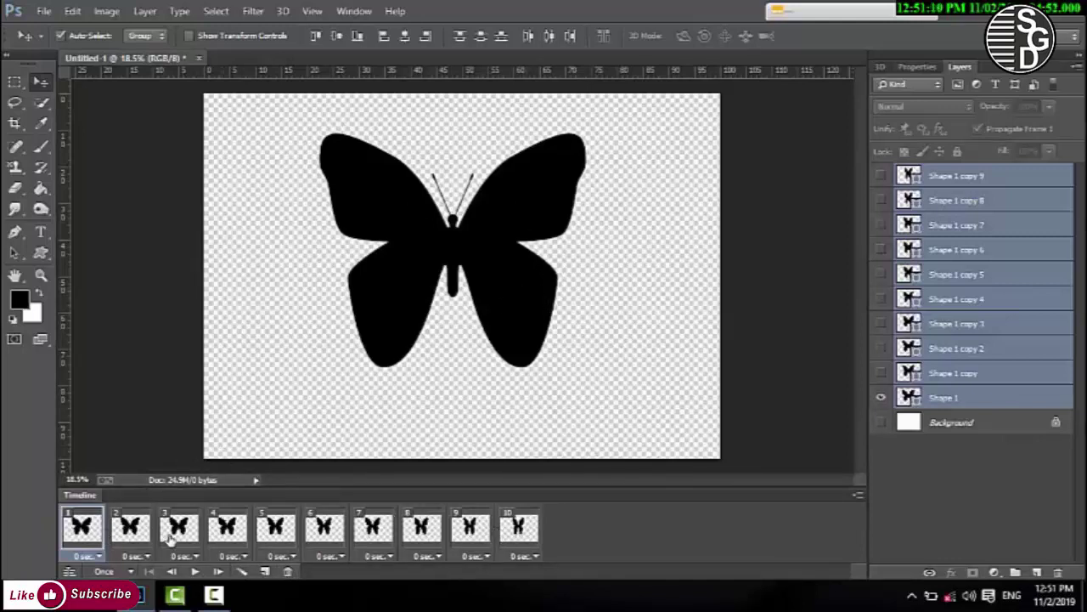
click(196, 571)
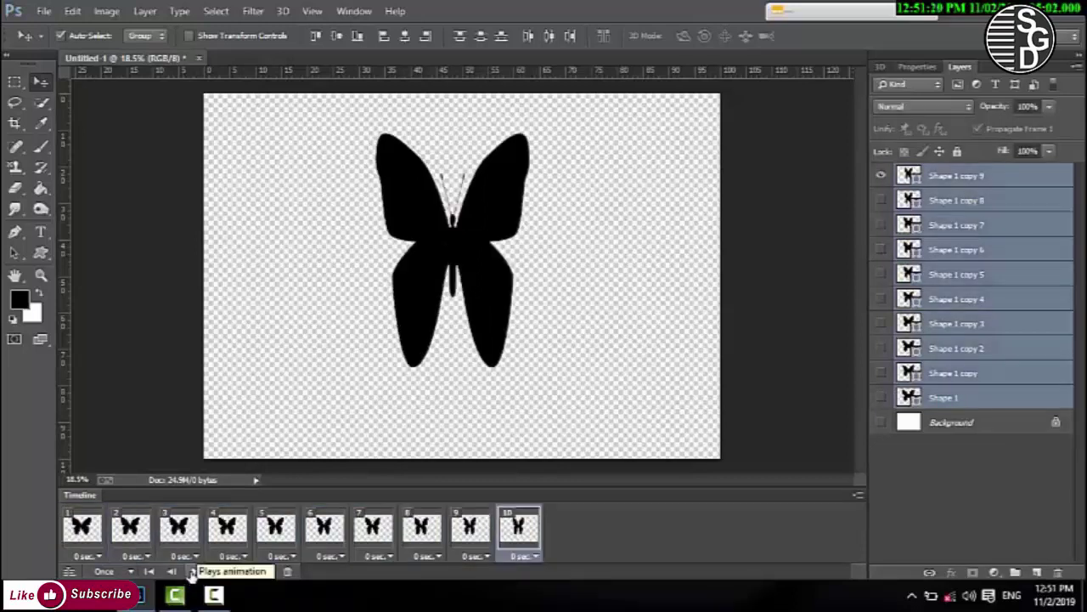
click(194, 572)
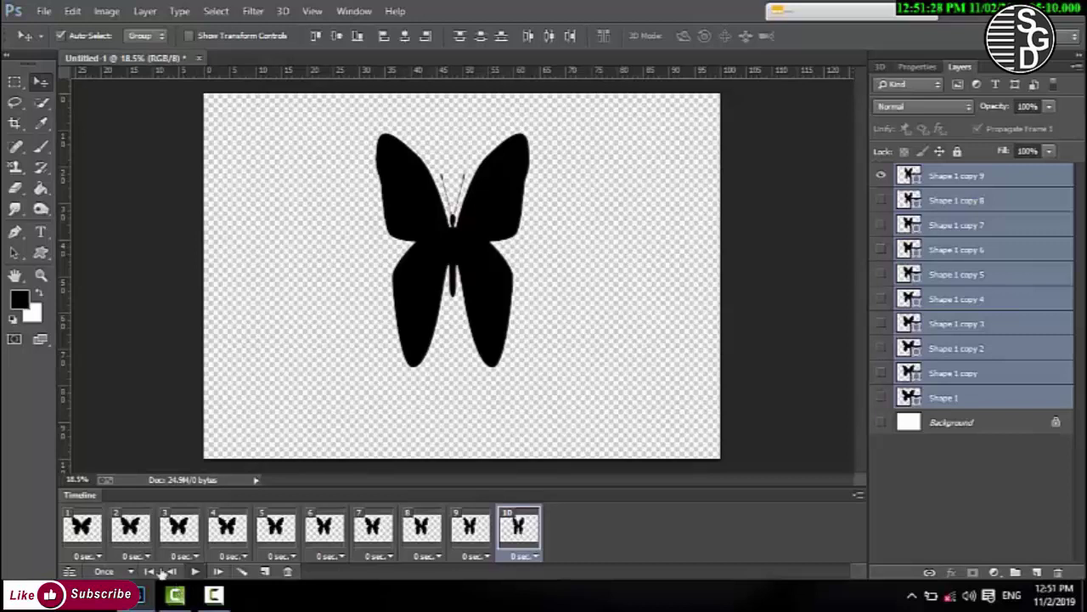
Select all ten butterfly frames in the animation and reverse their order
shift+click(81, 541)
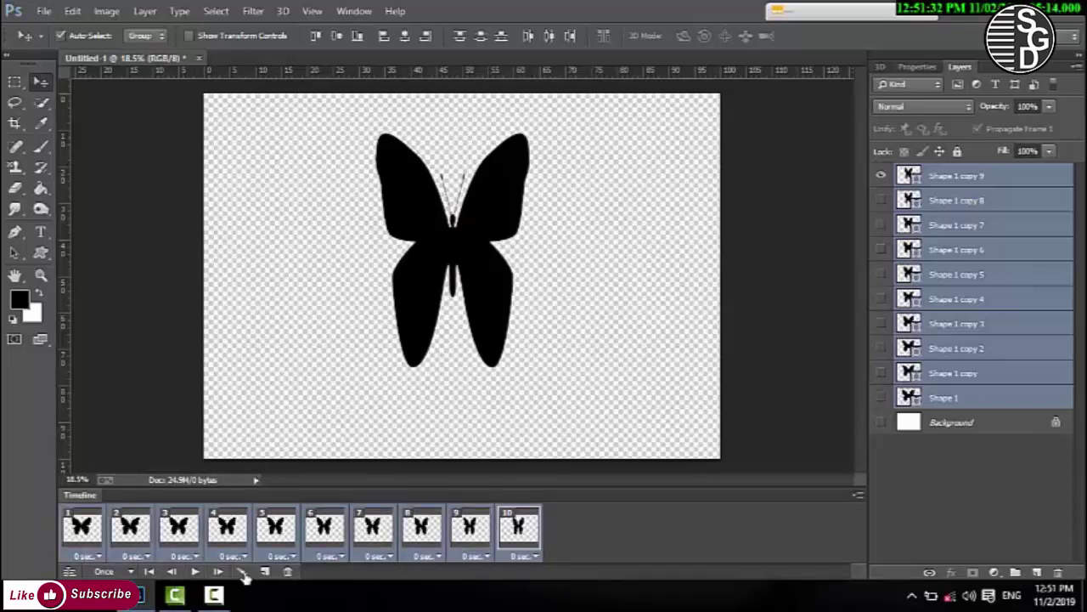
click(857, 496)
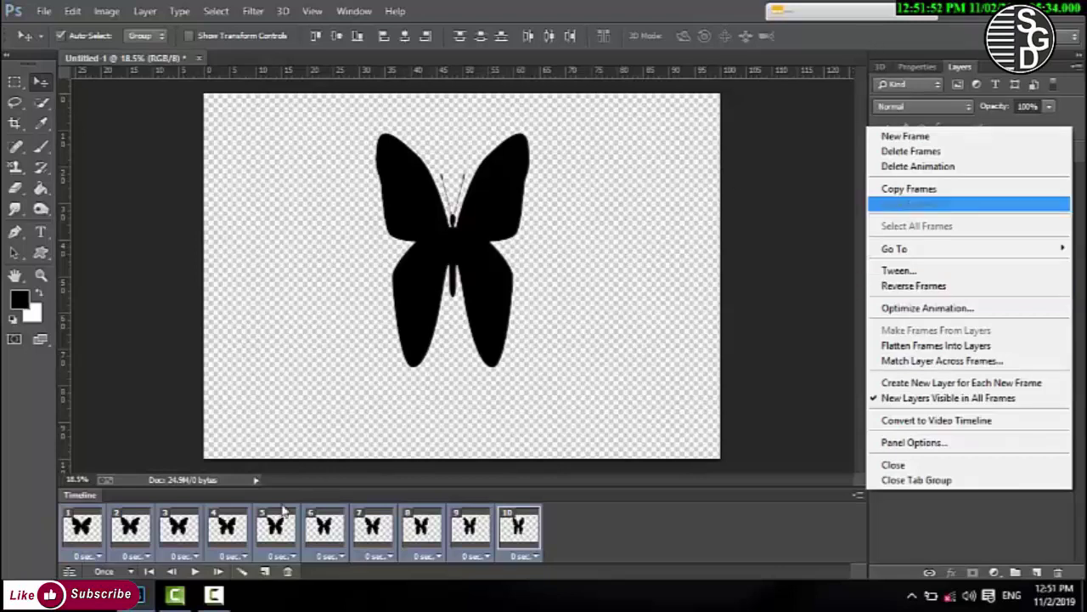
click(68, 518)
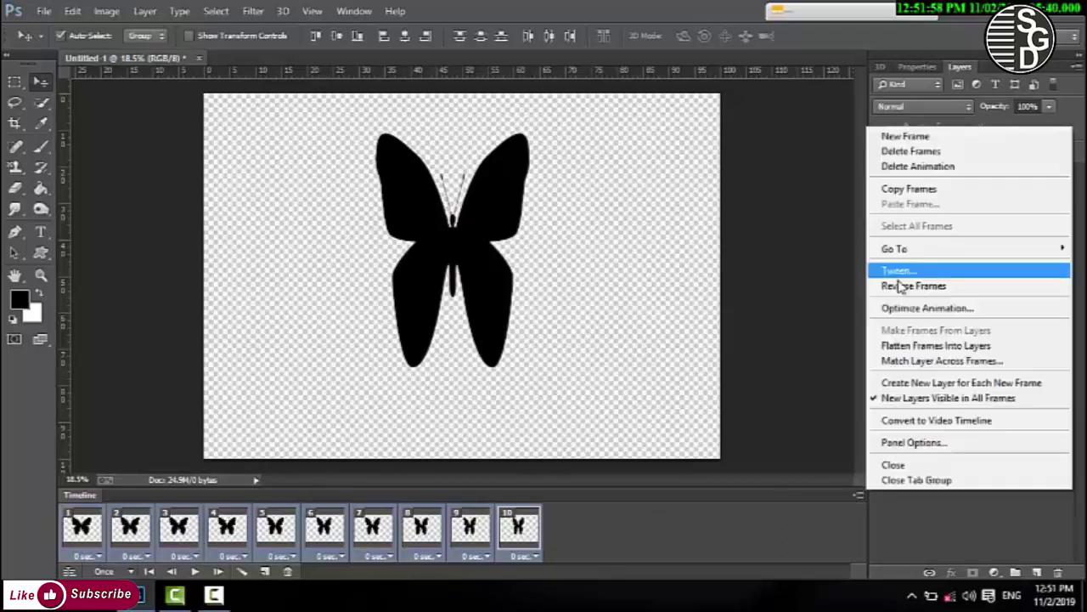
click(901, 287)
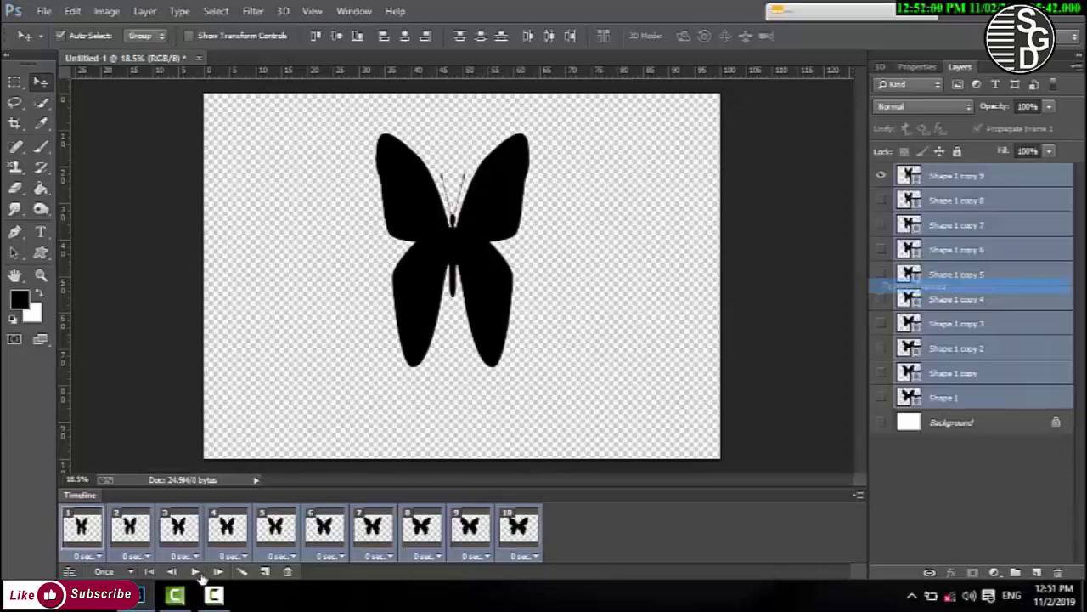
Play back the reversed ten-frame butterfly animation
click(196, 572)
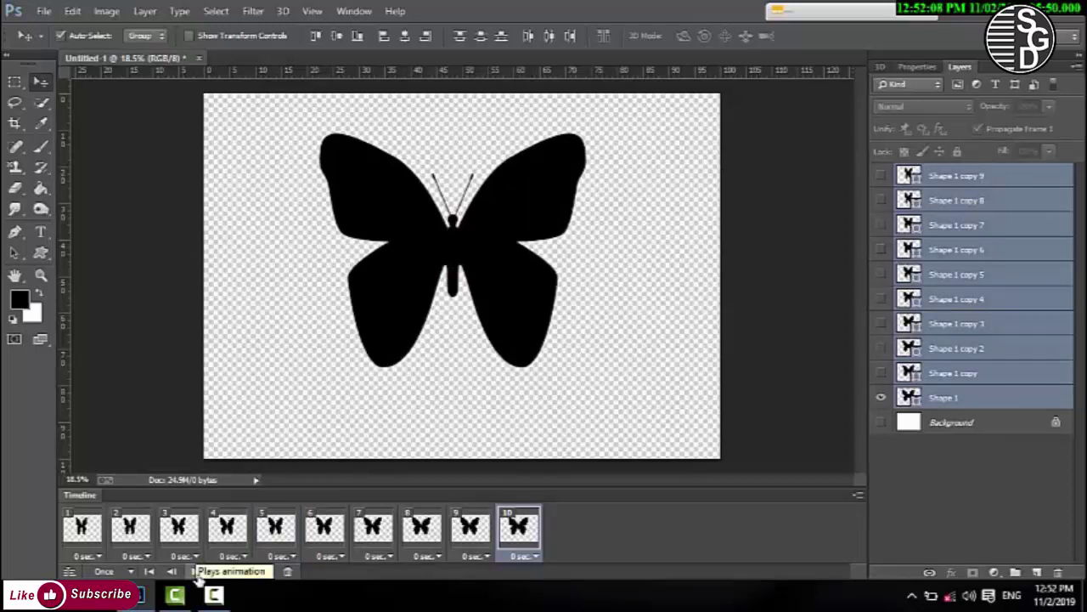
click(197, 572)
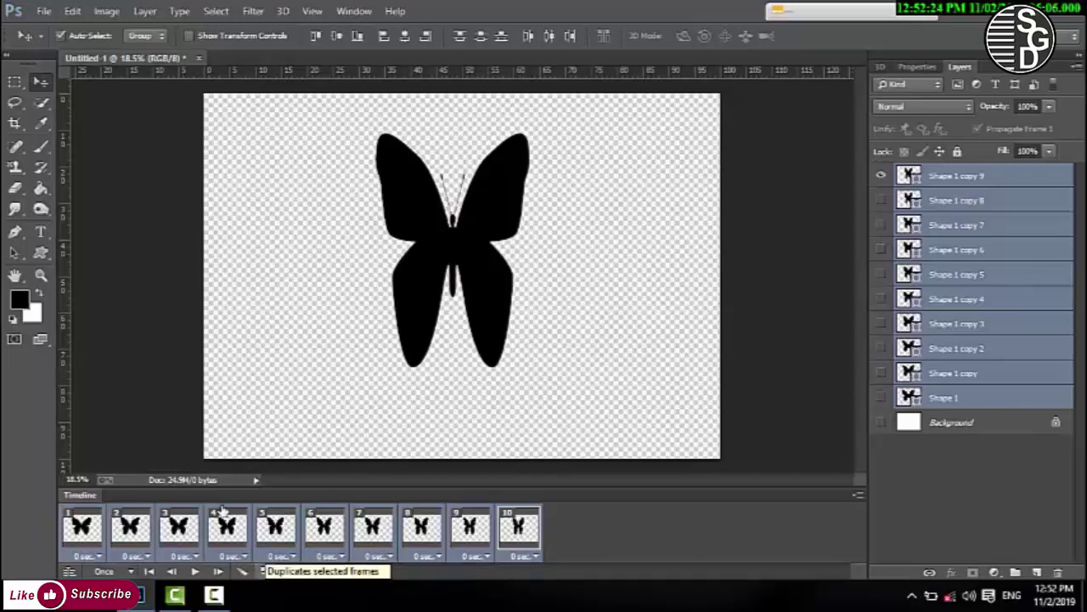
Duplicate the ten selected butterfly frames, reverse the order of the duplicates and play back the combined animation
click(265, 572)
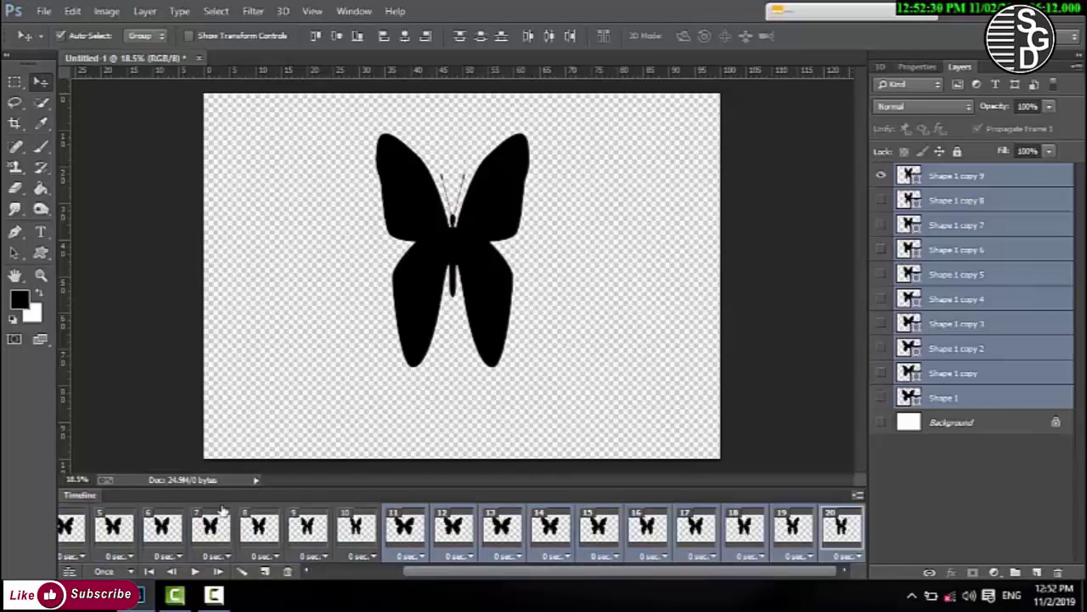
click(859, 495)
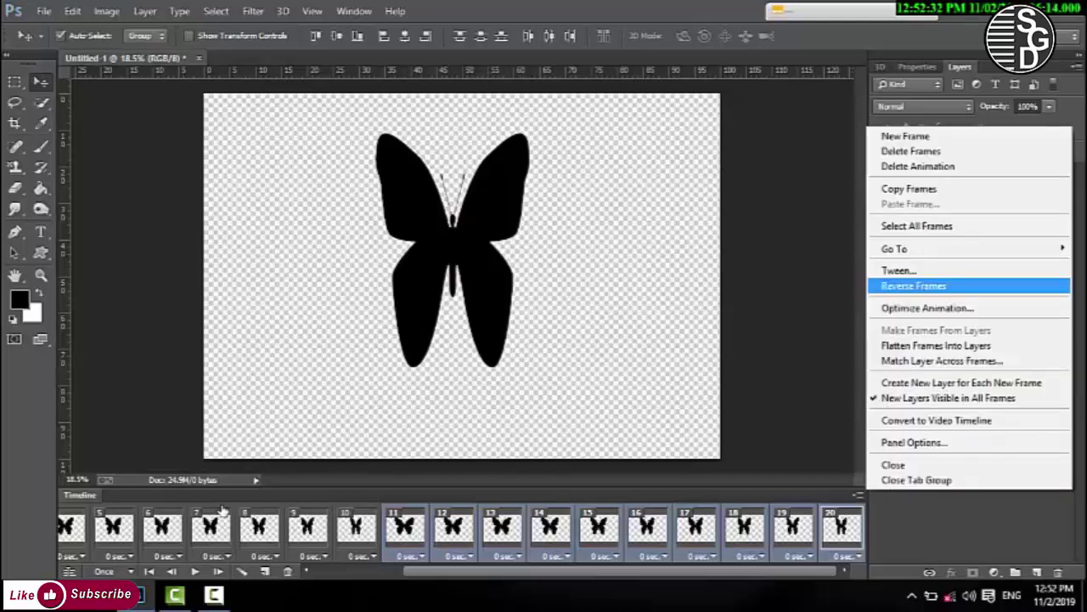
click(914, 286)
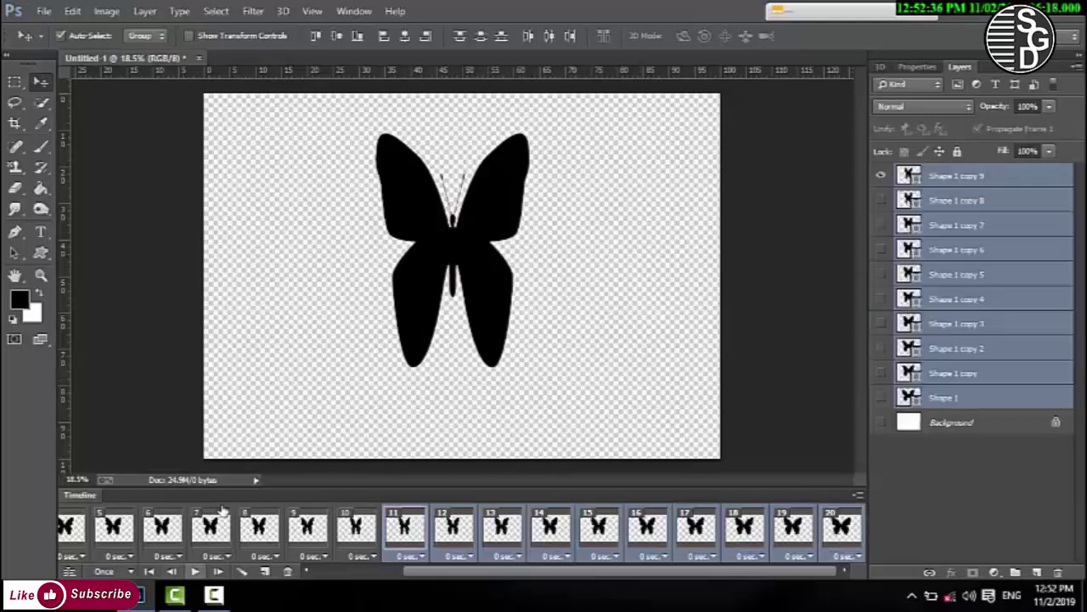
click(194, 572)
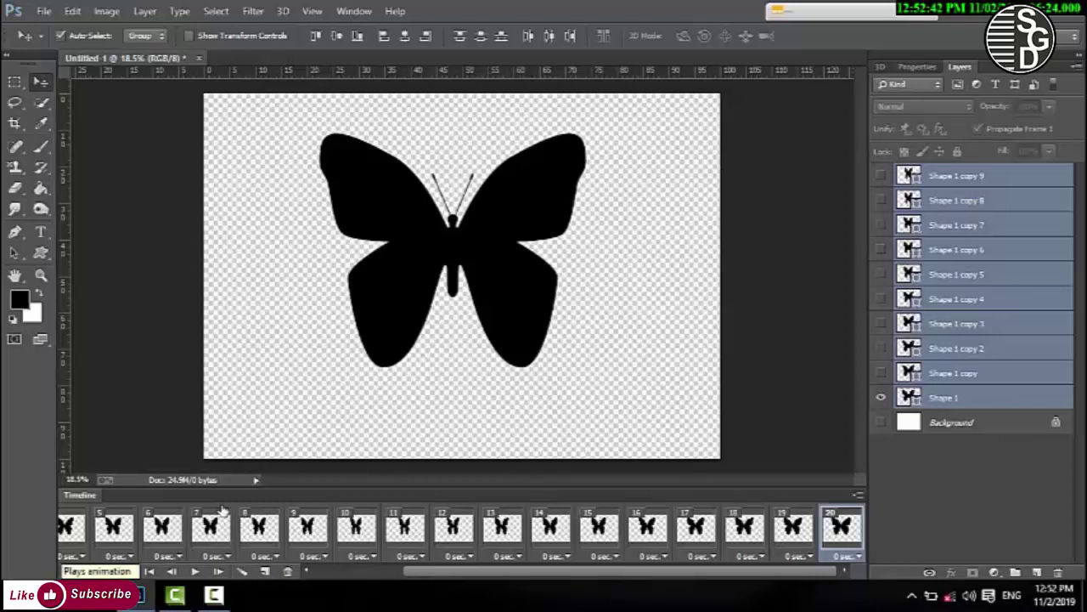
Select all twenty frames, set the animation's looping to Forever, and play it back and stop it
scroll(223, 510, up, 3)
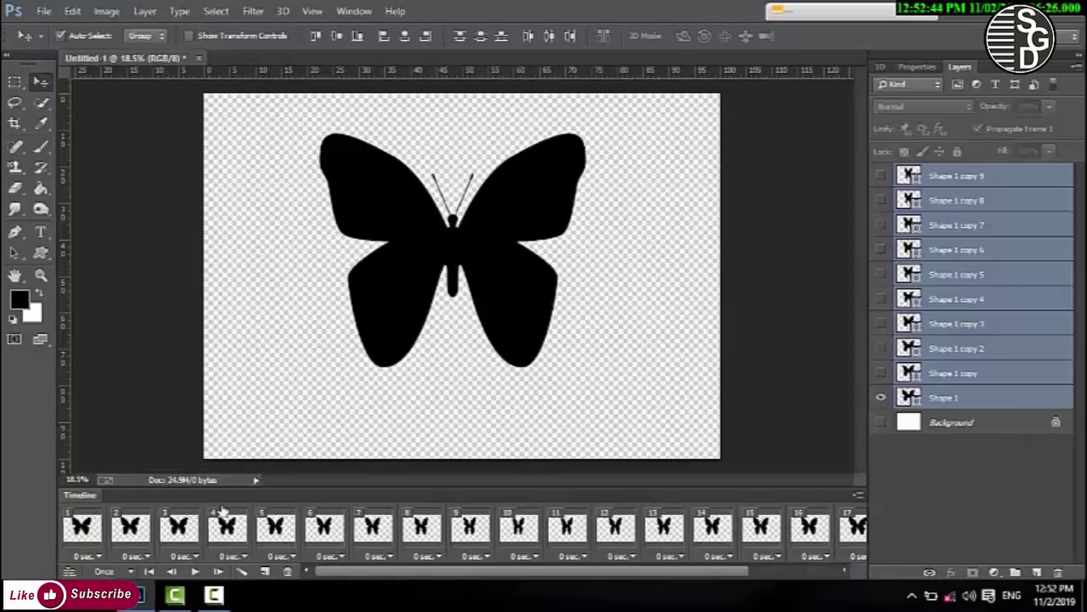
drag(356, 571, 445, 571)
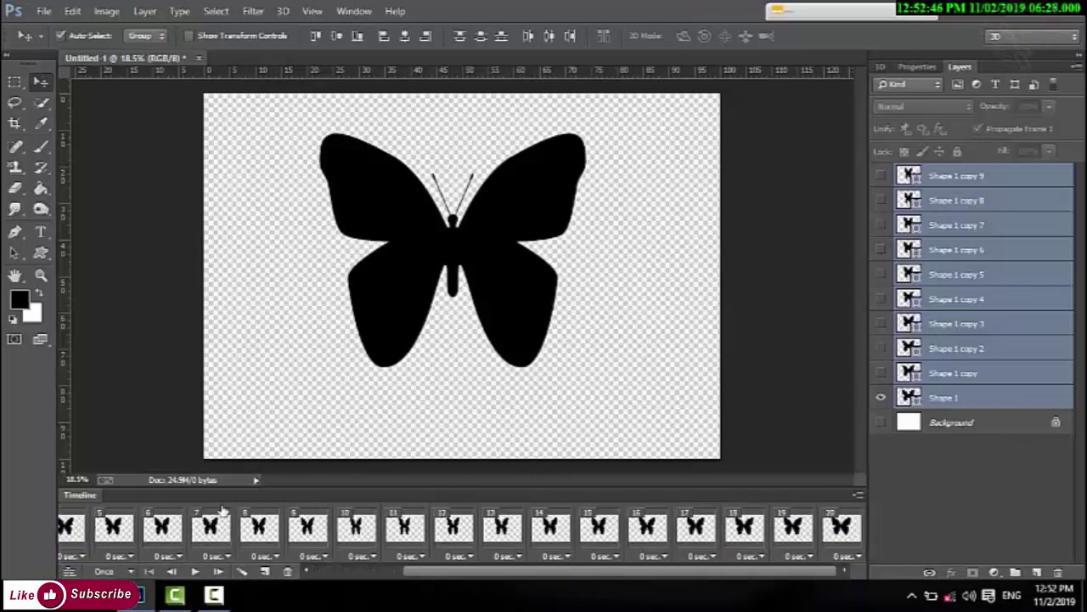
shift+click(841, 527)
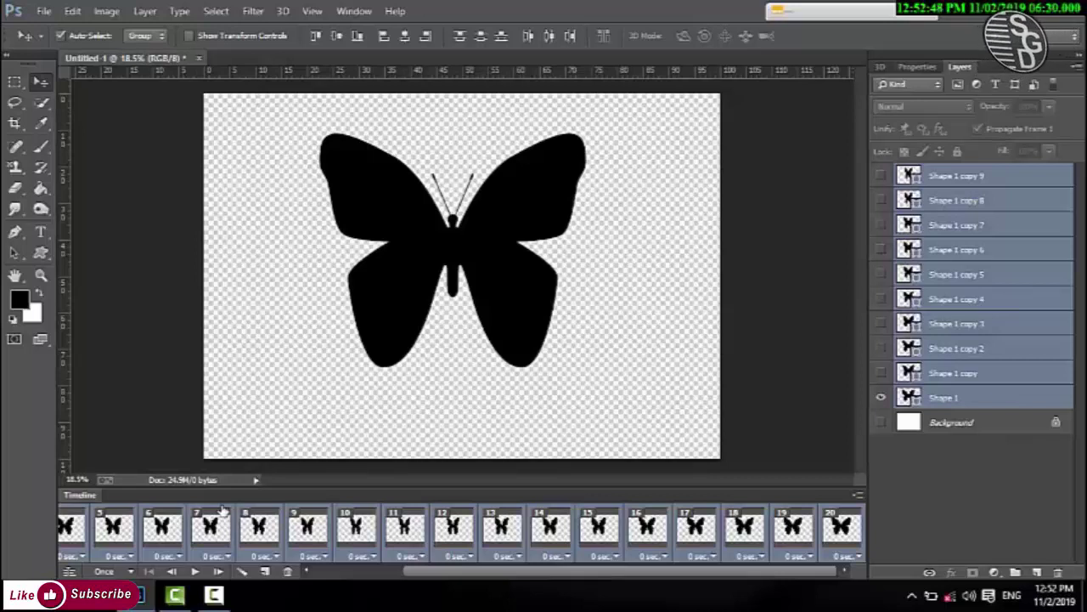
click(122, 572)
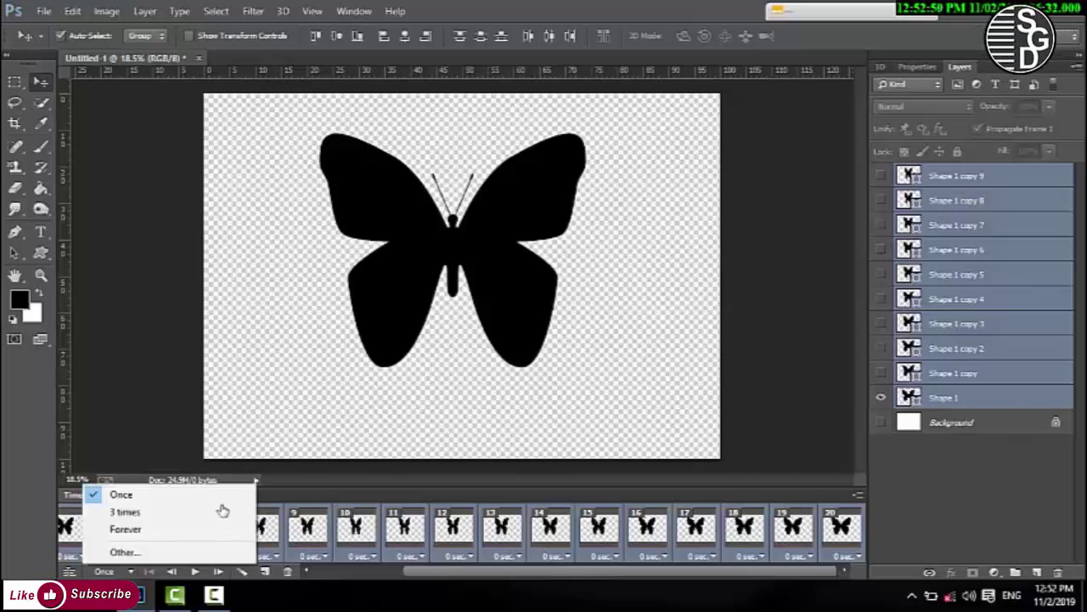
click(222, 528)
key(space)
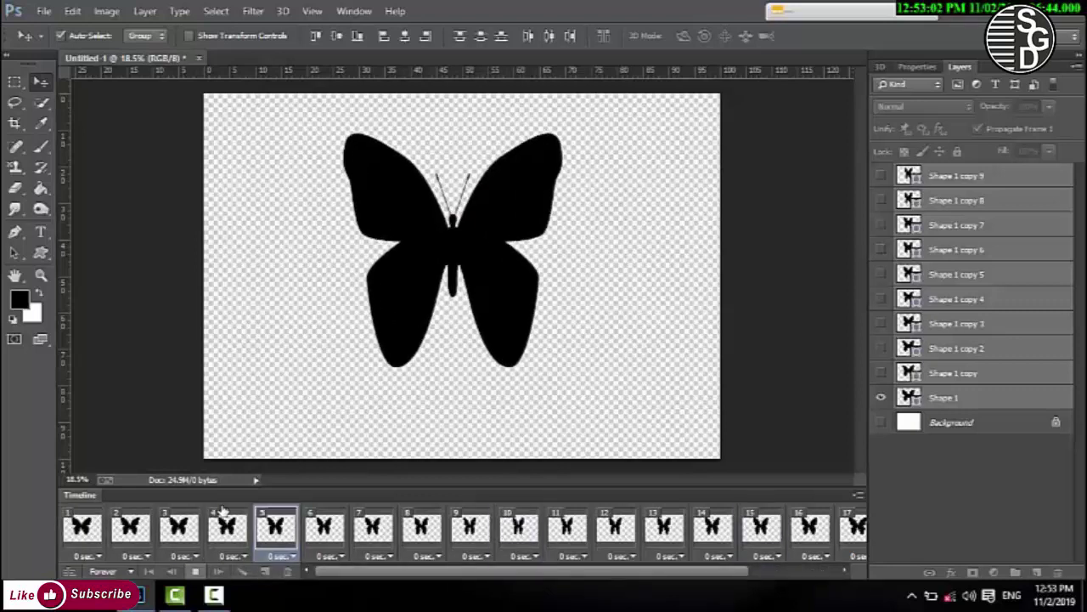
key(space)
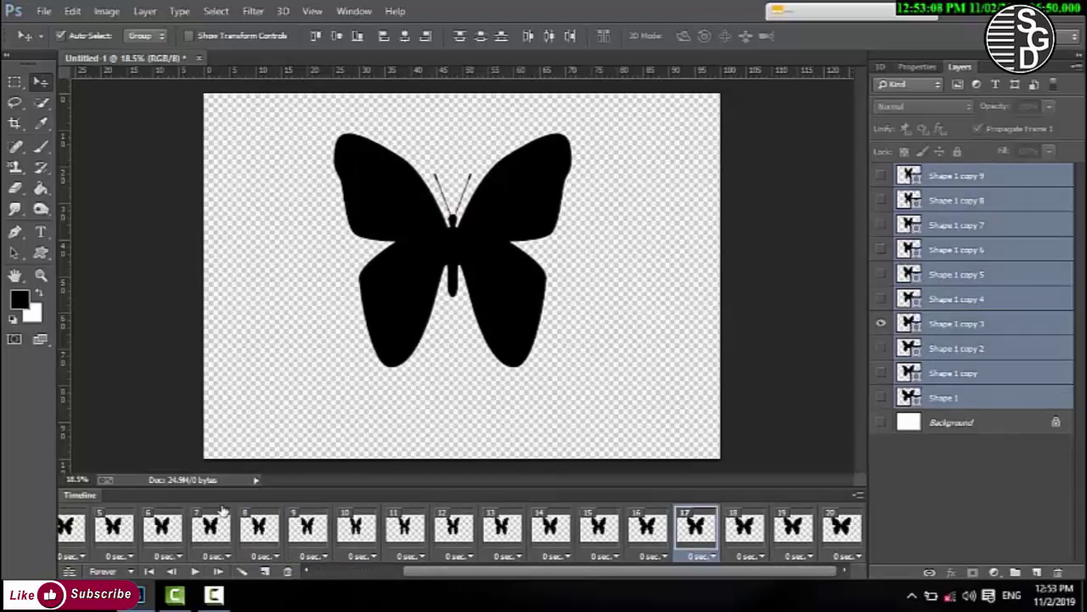
scroll(223, 511, up, 3)
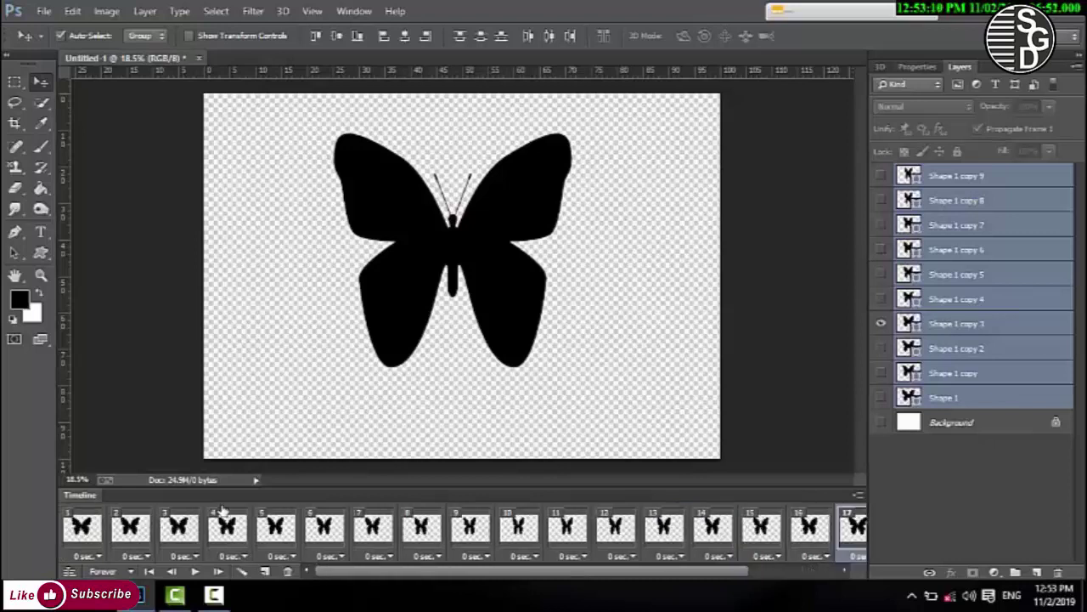
Hide the Timeline and shift the butterfly slightly down and to the left on the canvas
click(354, 11)
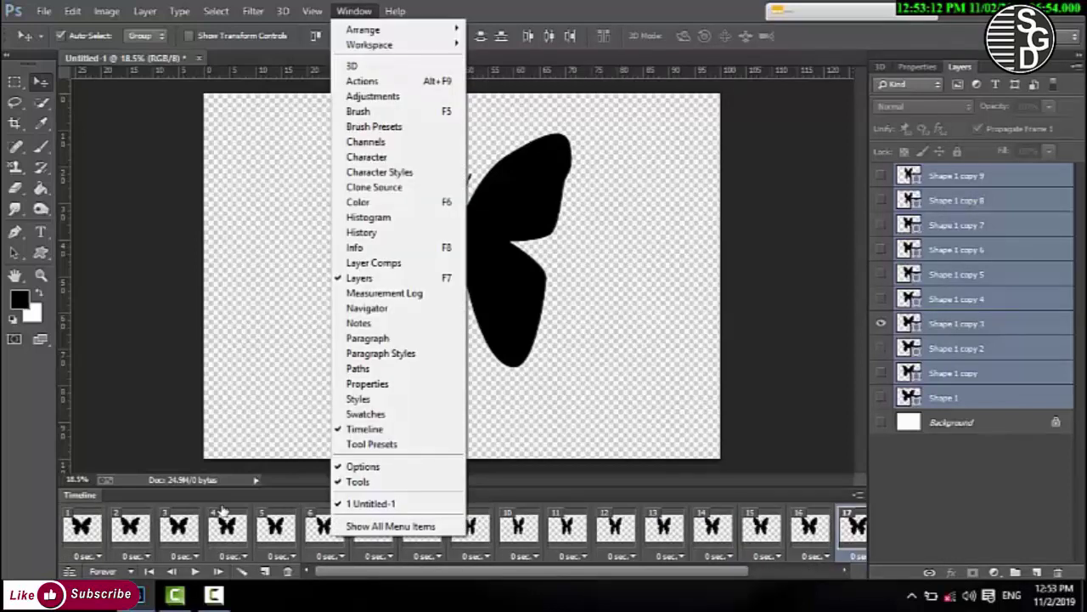
click(364, 429)
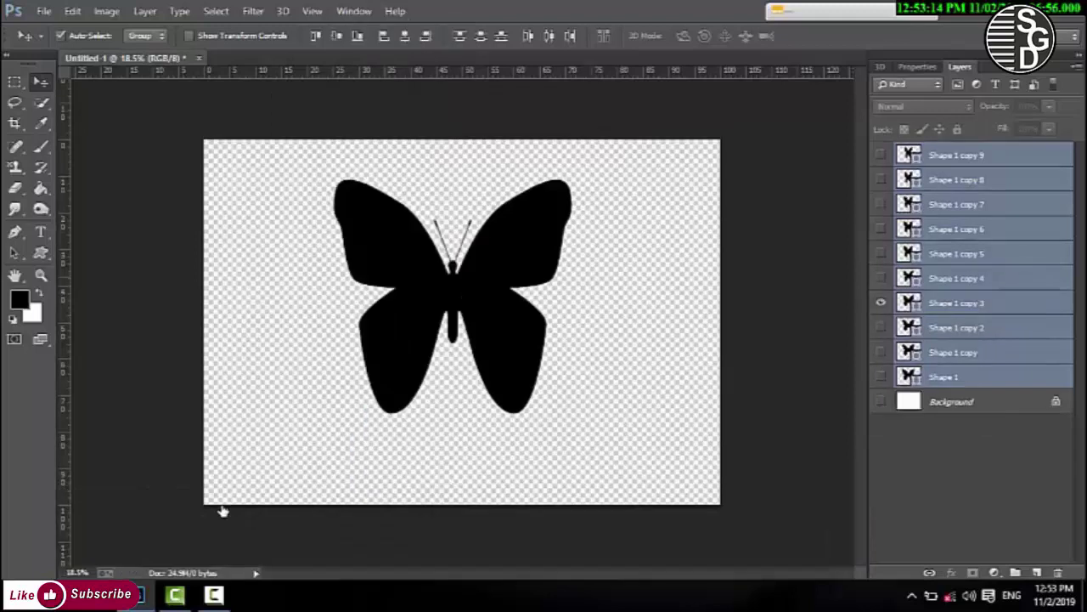
drag(412, 274, 403, 282)
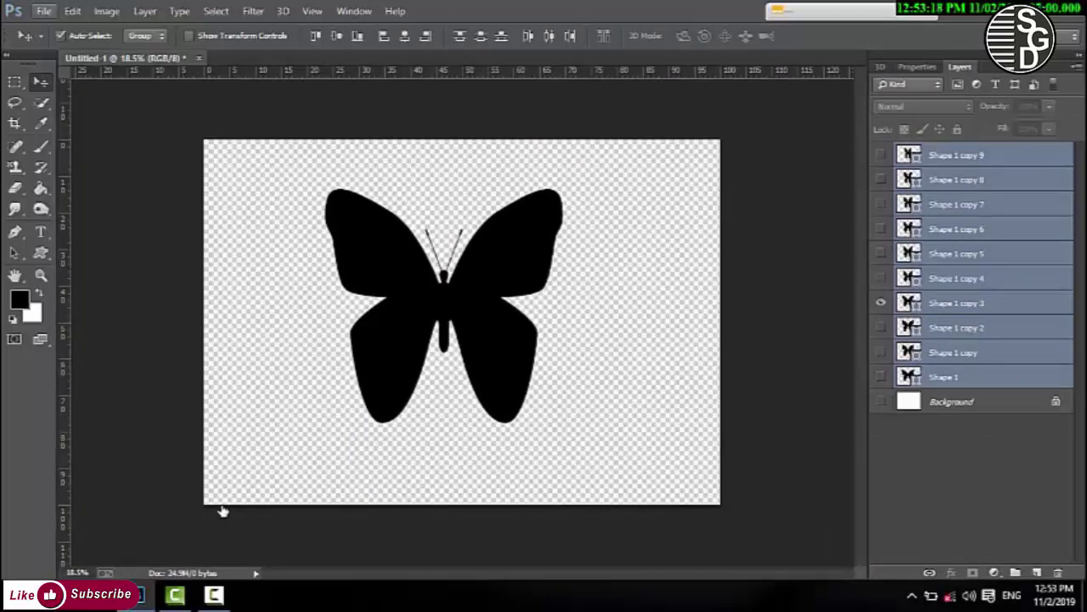
Open Save for Web for the animation, set the preview zoom to 25%, center the butterfly and preview the playback
click(44, 11)
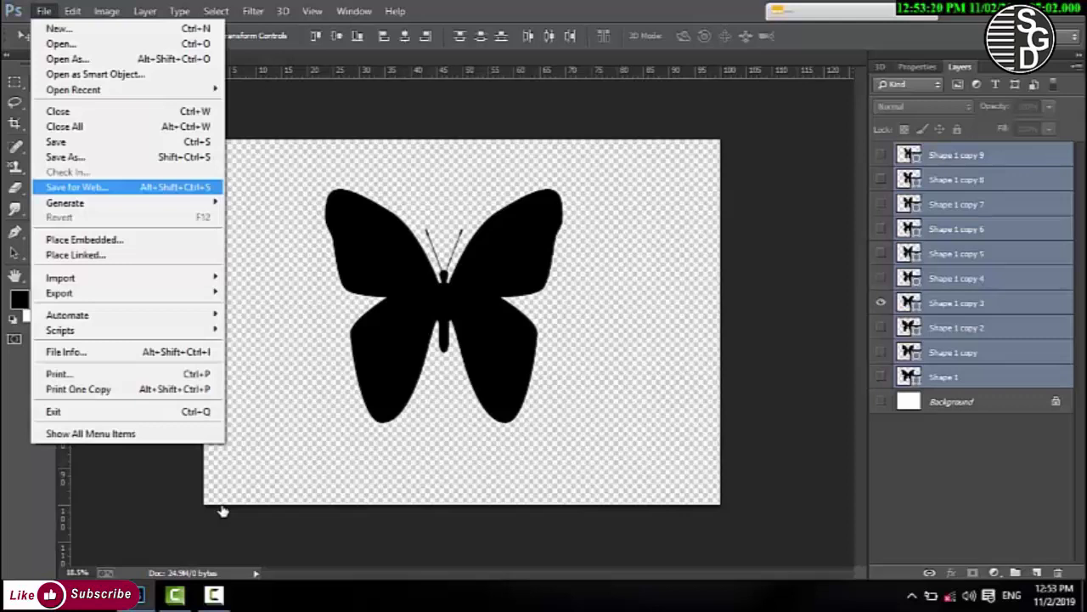
click(77, 187)
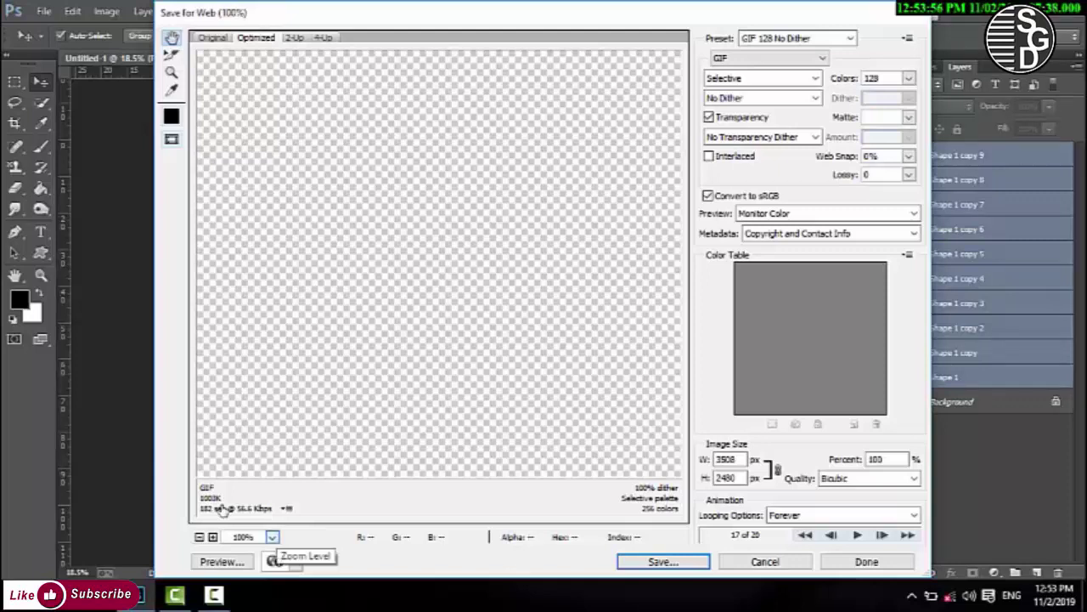
click(272, 536)
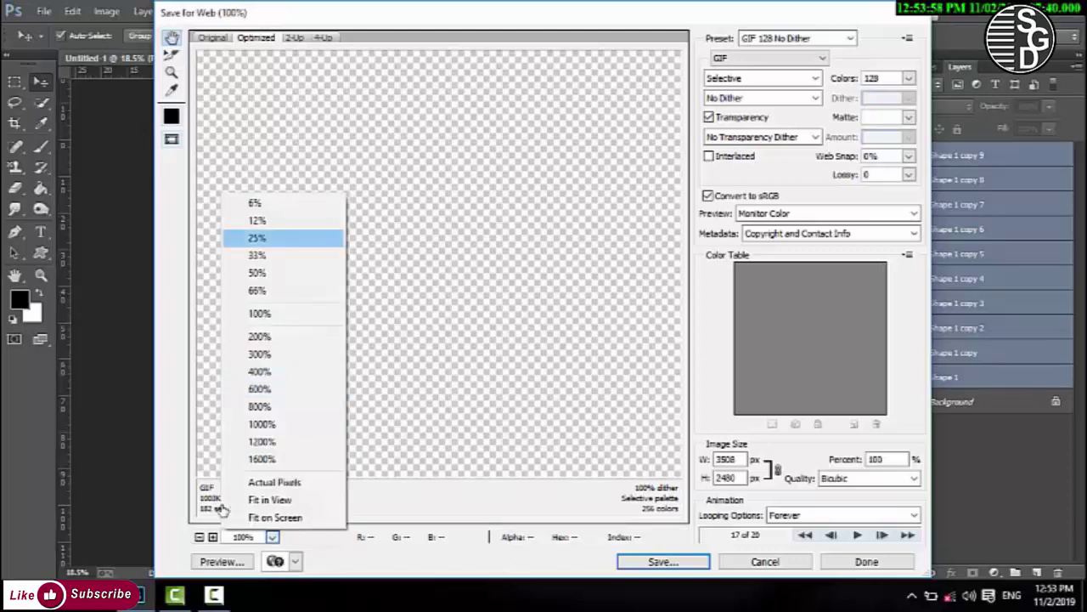
click(270, 238)
drag(459, 272, 379, 262)
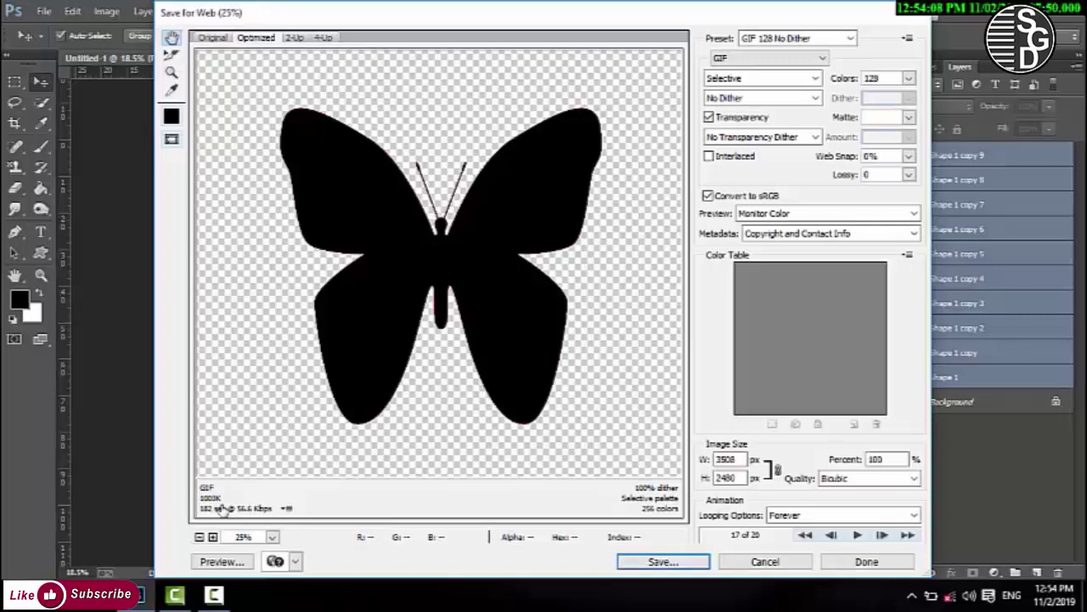
key(space)
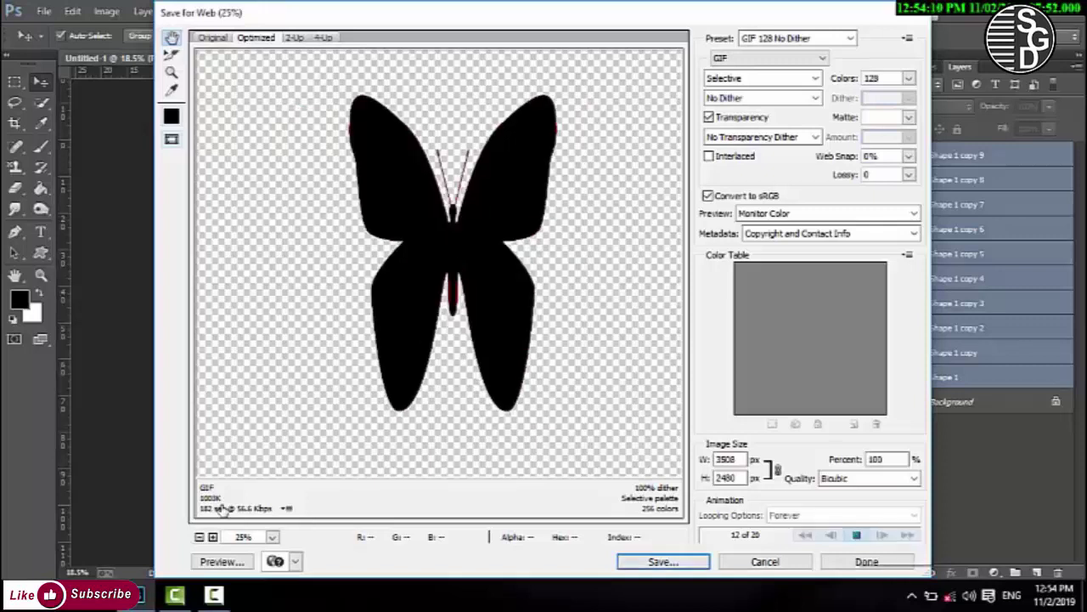
click(857, 535)
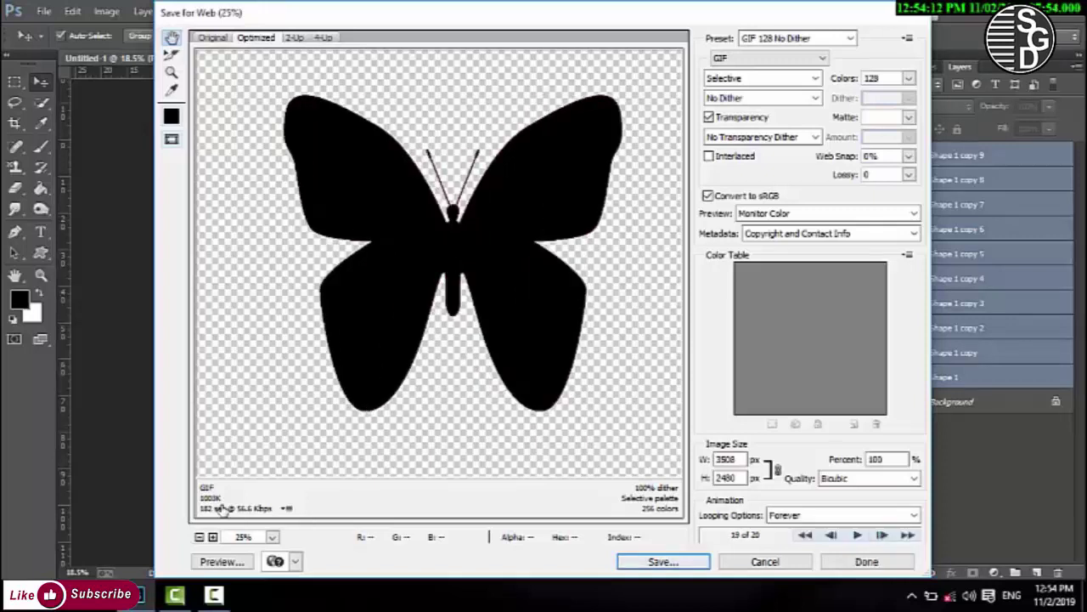
Save the optimized GIF to the Desktop under the file name dfgr
key(Return)
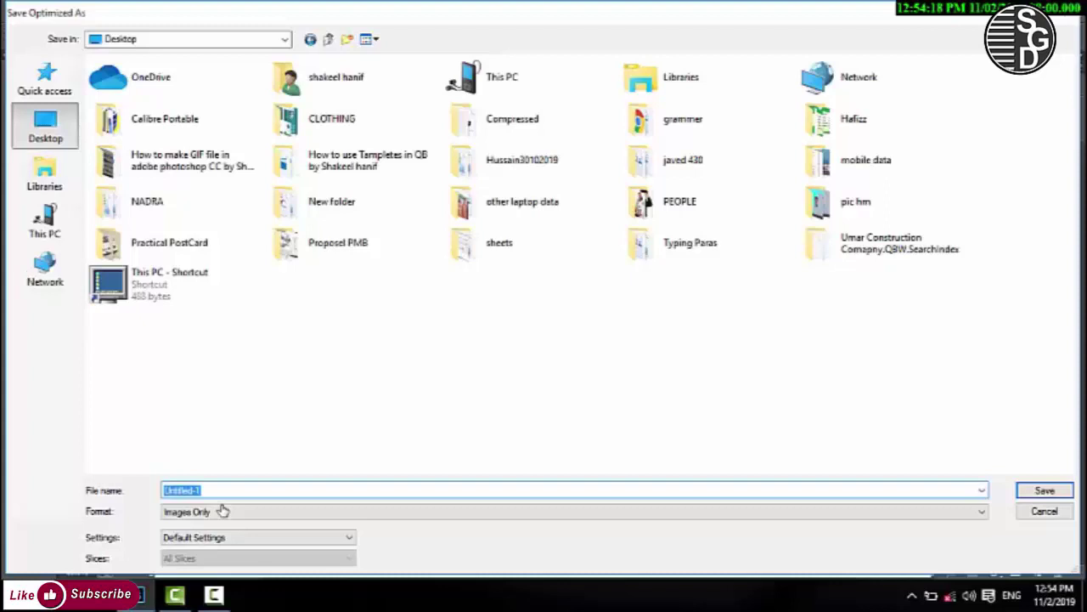
text(df)
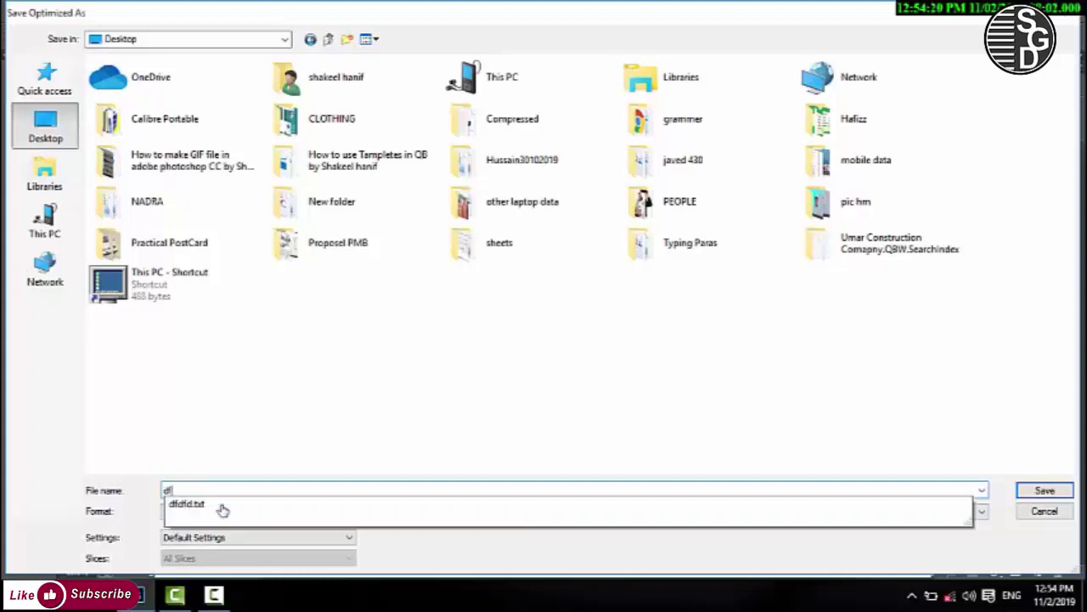
text(gr)
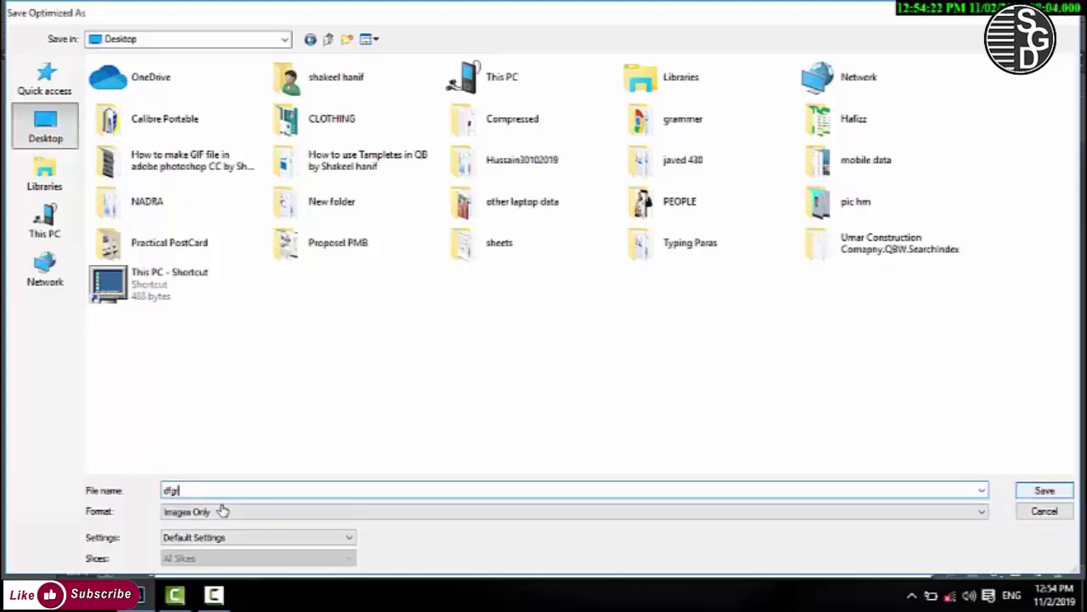
key(Return)
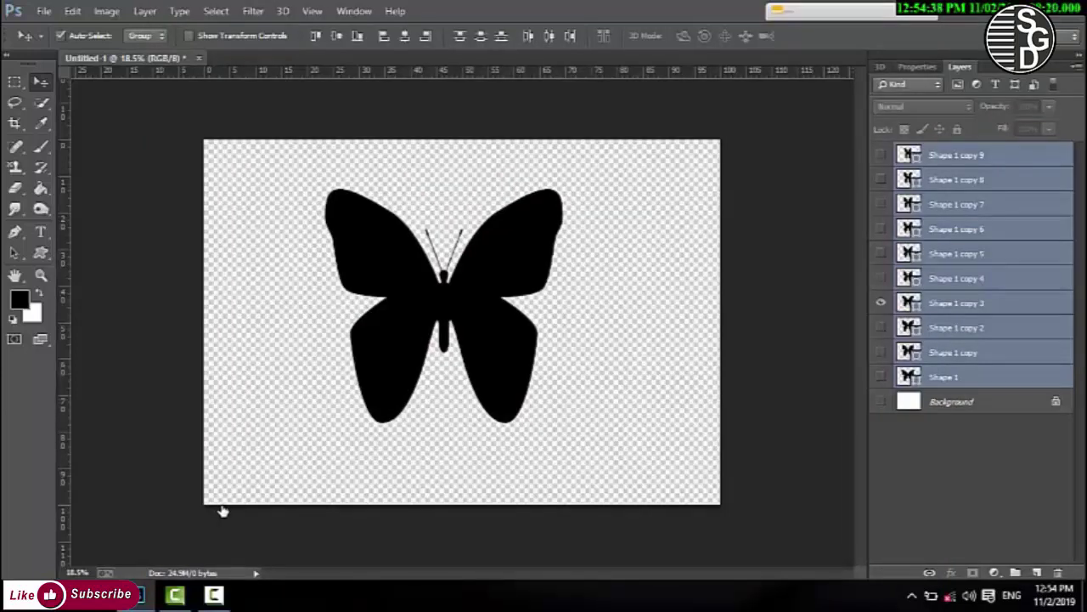
Show the desktop, refresh it, open the dfgr GIF to watch the exported animation and close the viewer
key(super+d)
right_click(725, 256)
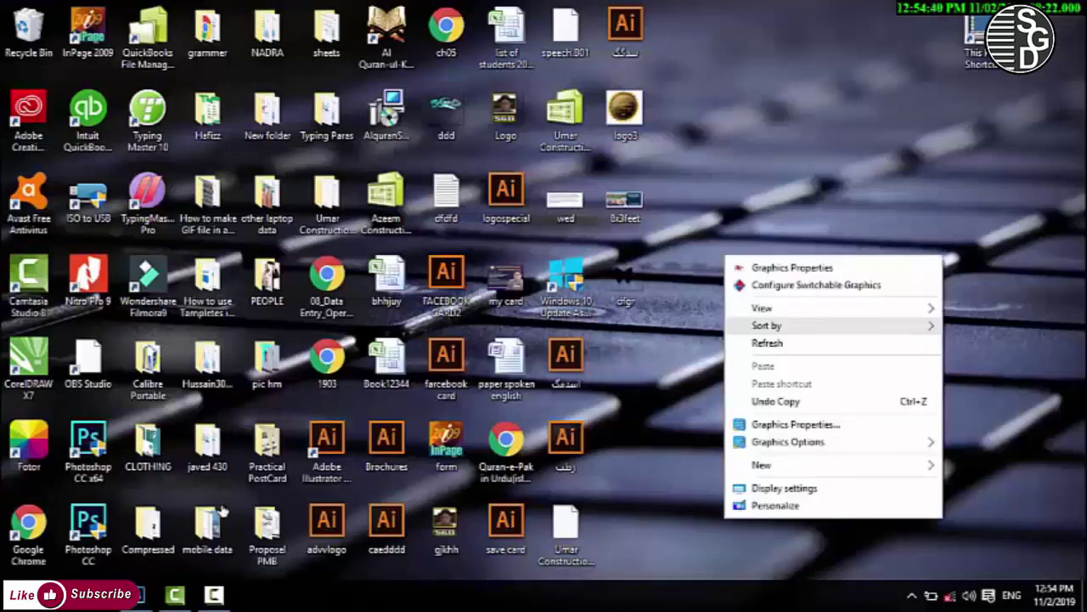
click(767, 343)
right_click(735, 206)
click(776, 295)
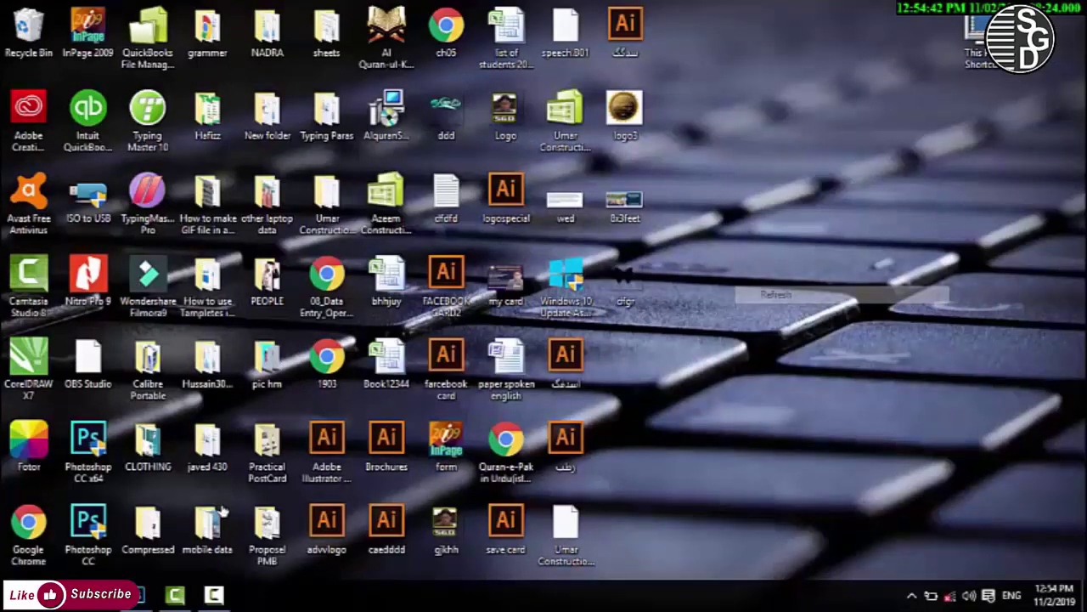
double_click(625, 280)
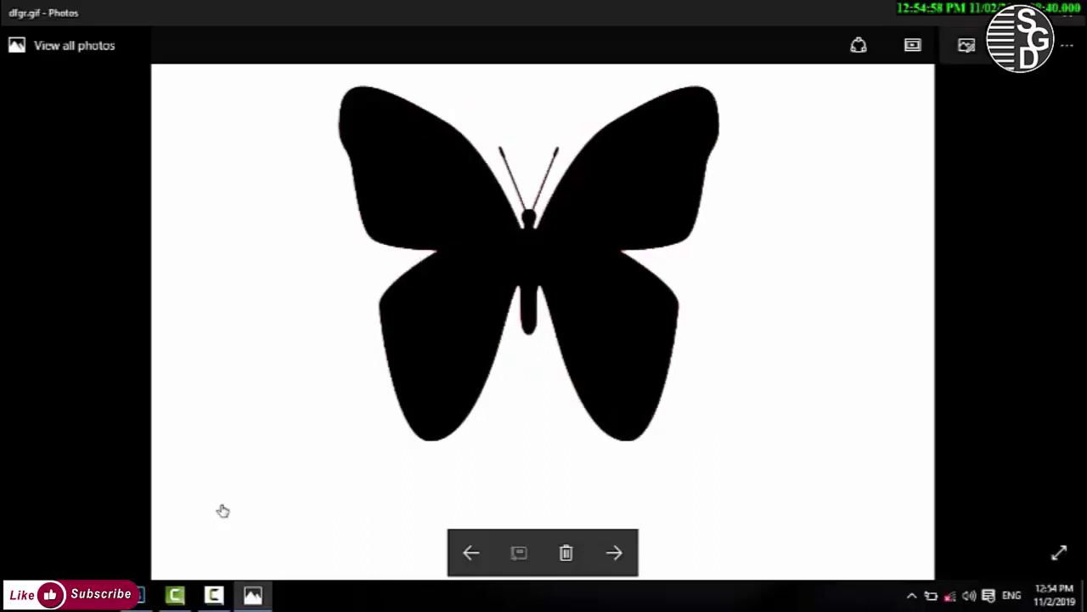
key(alt+F4)
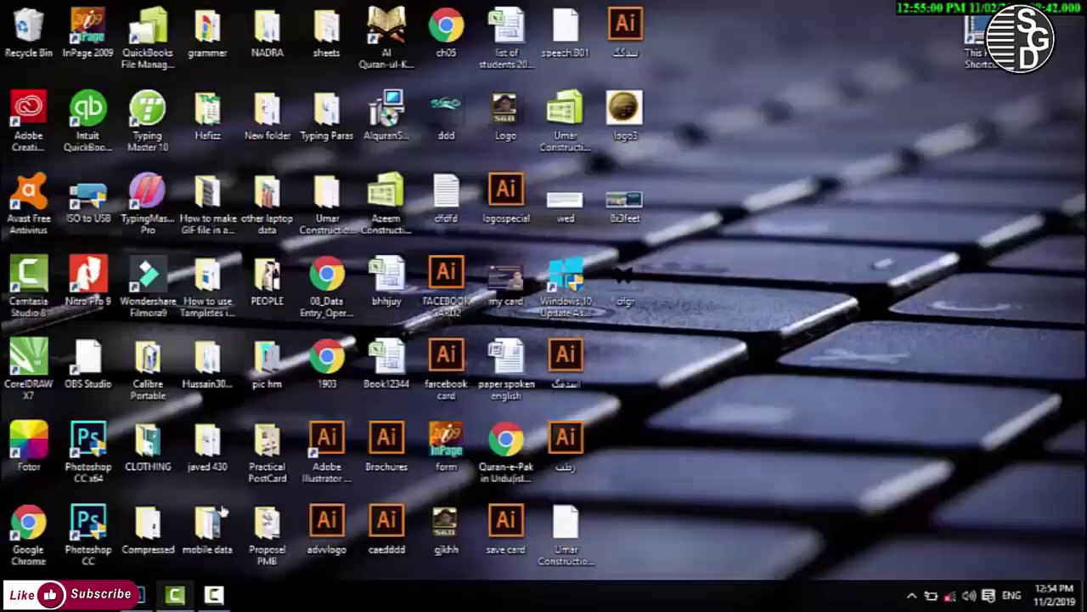
Switch back to Photoshop and undo the last move of the butterfly
key(alt+Tab)
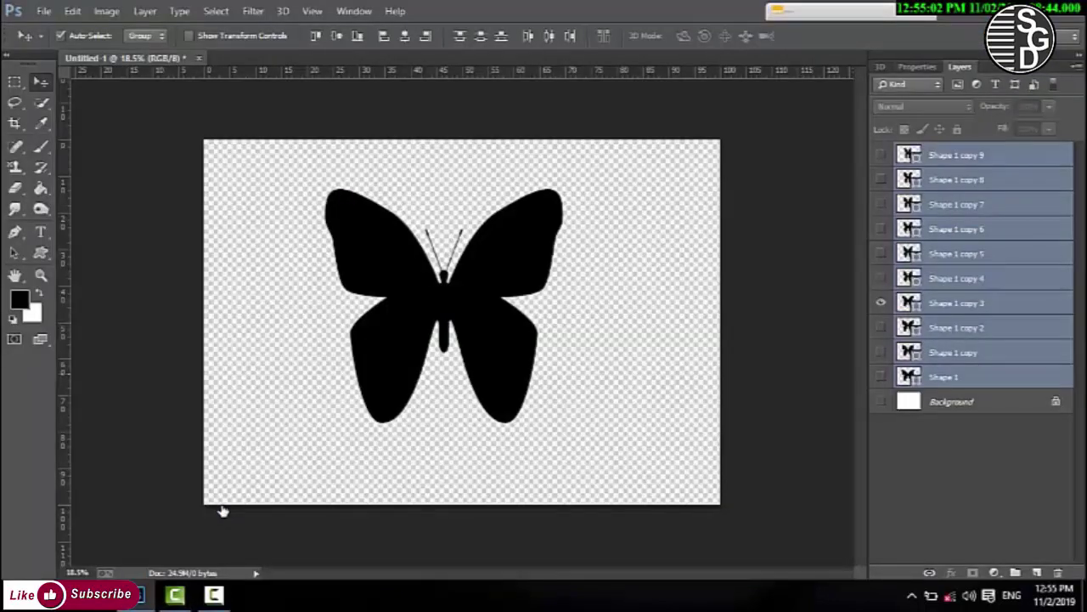
key(ctrl+z)
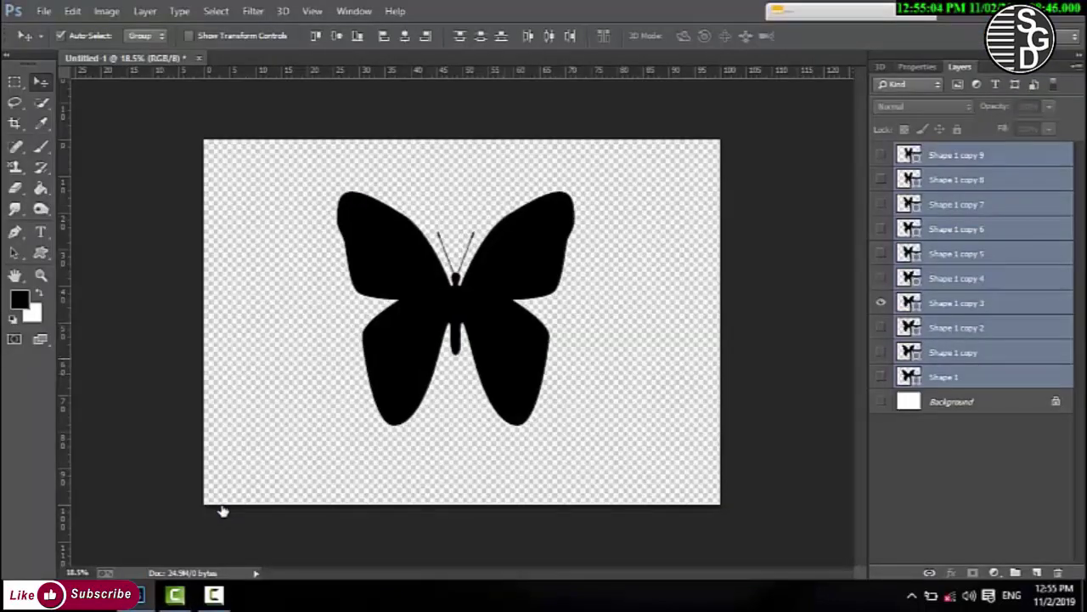
Show the Timeline again and play the looping butterfly animation
click(354, 12)
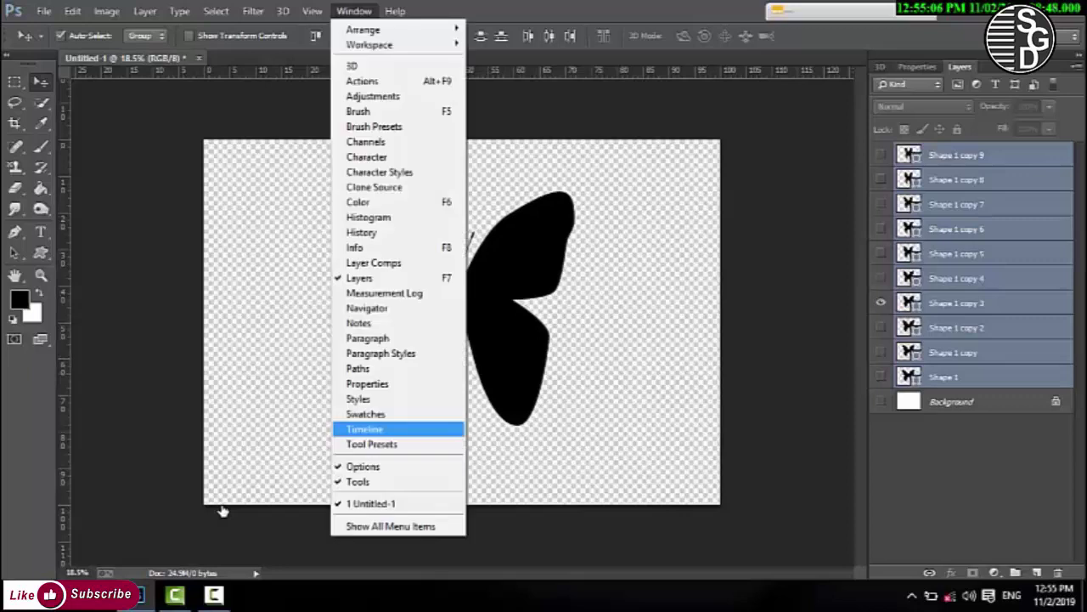
click(365, 429)
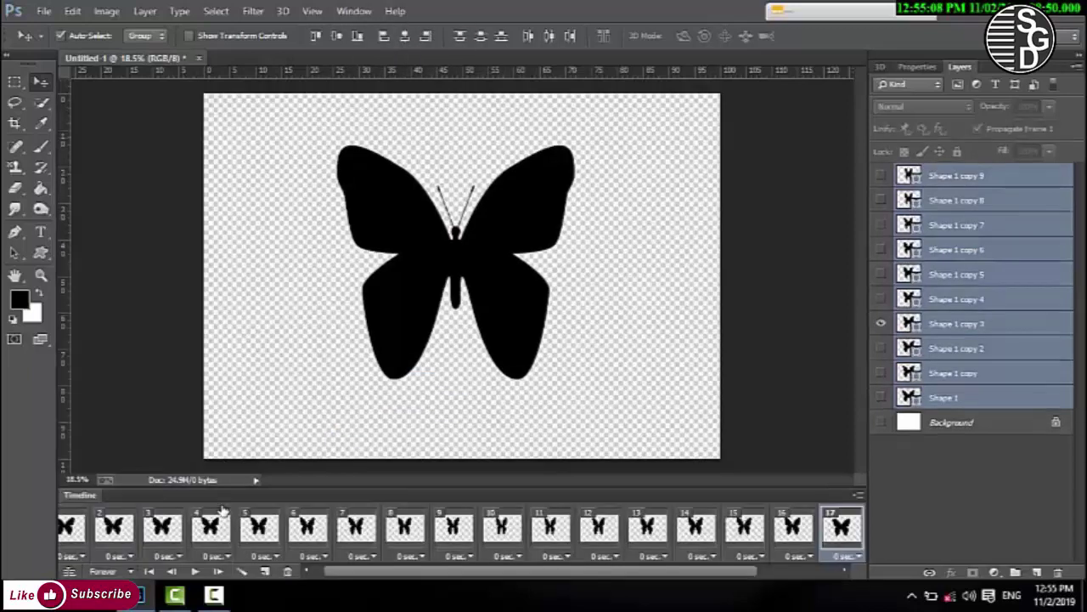
click(196, 571)
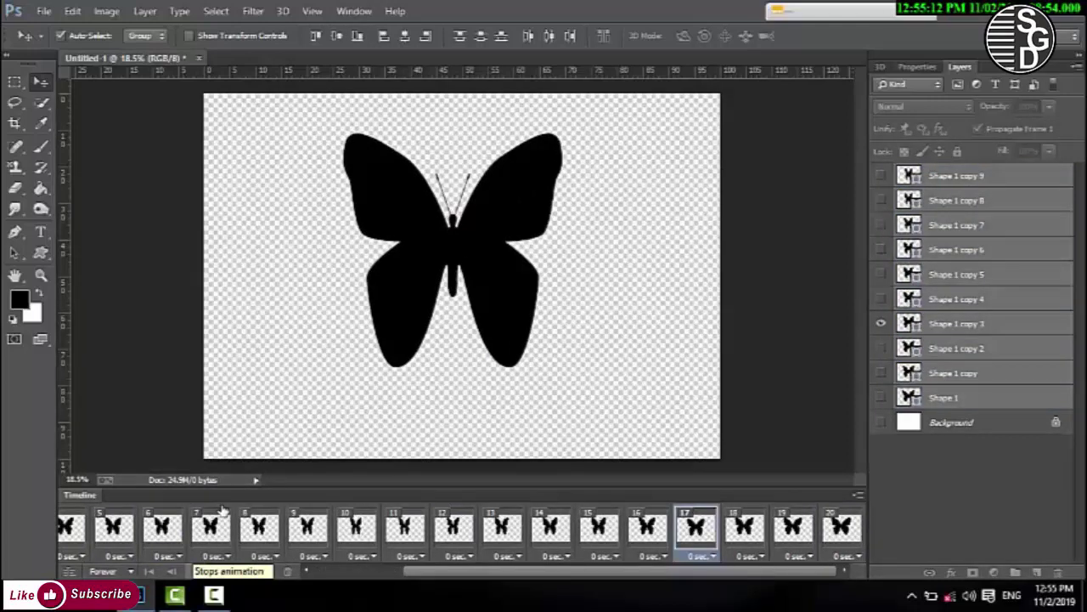
Stop the playback of the looping butterfly animation
click(195, 571)
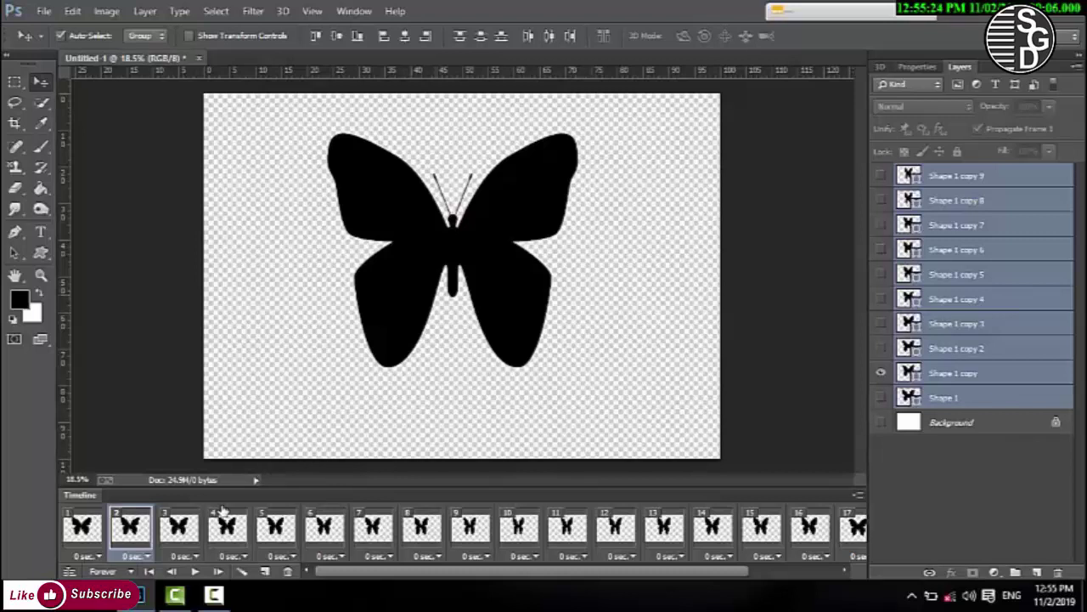
key(alt+f)
key(Down)
key(Down)
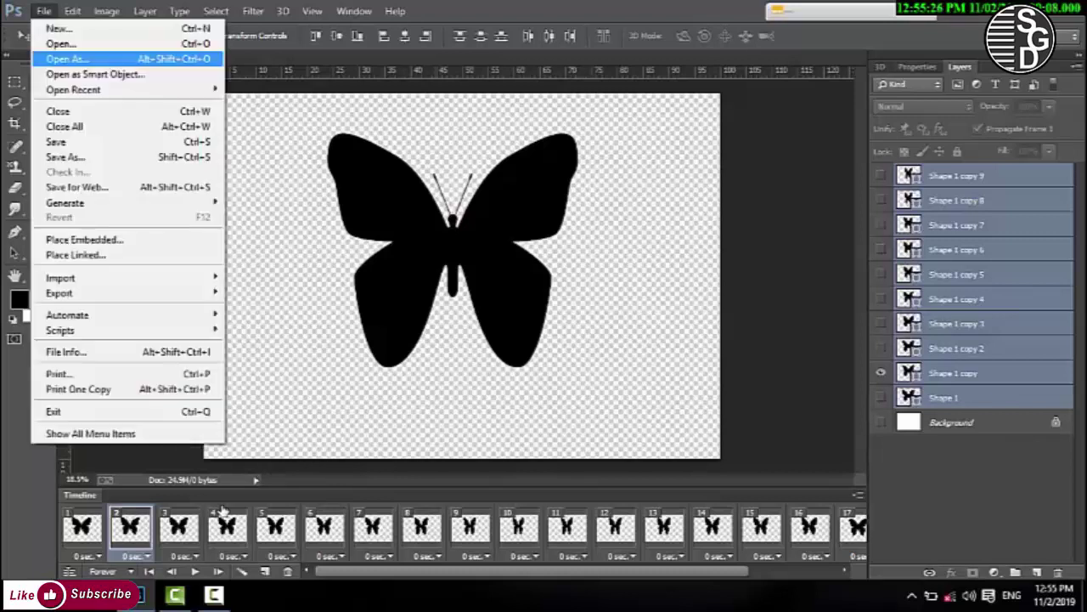
key(Down)
key(Down)
key(Down)
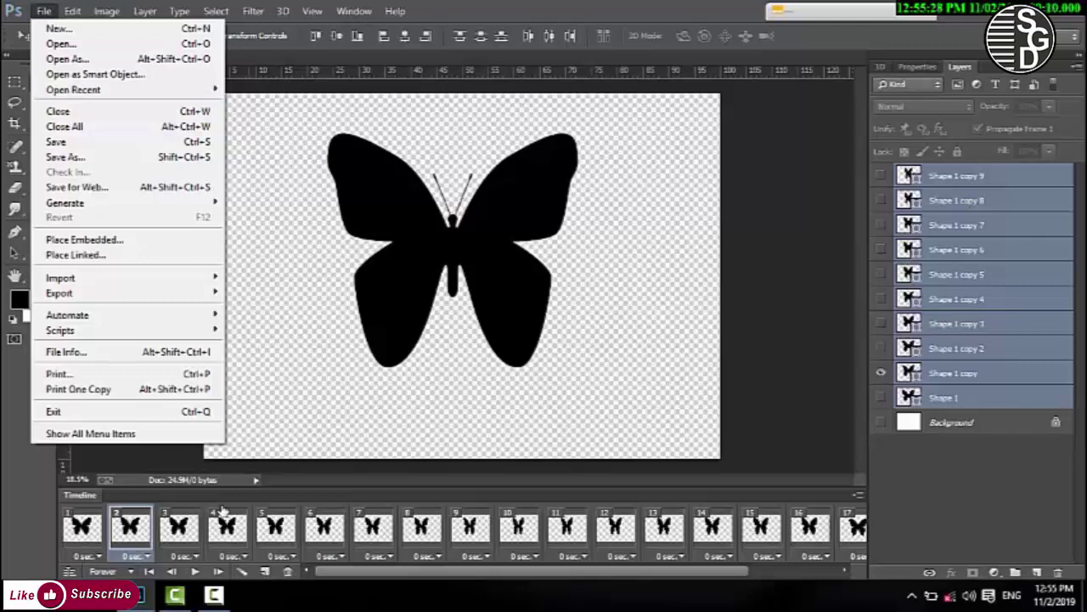
key(Escape)
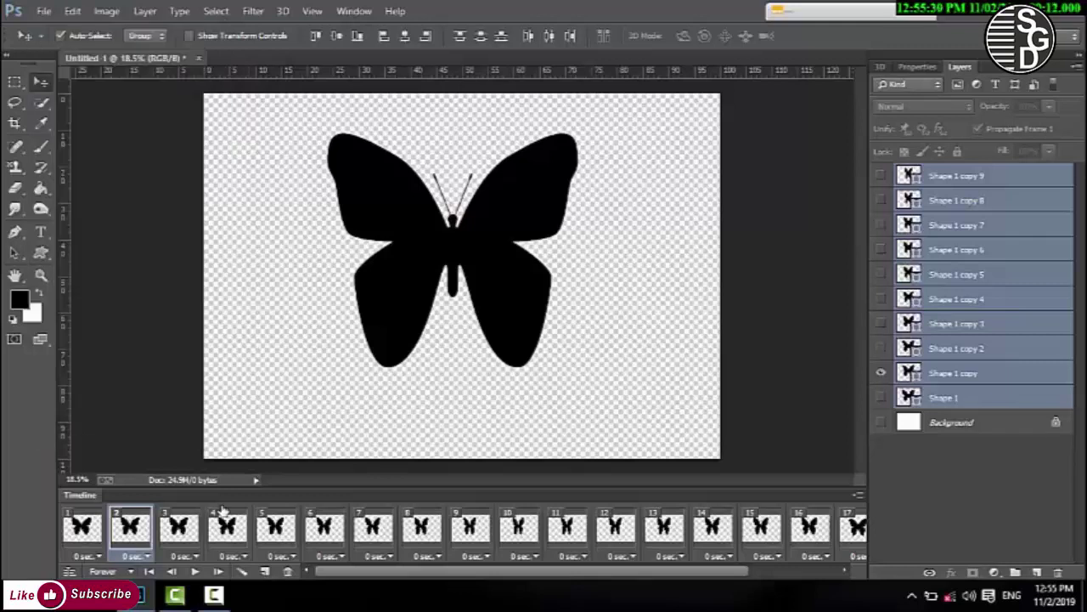
Set the looping option of the butterfly frame animation to Forever
click(116, 572)
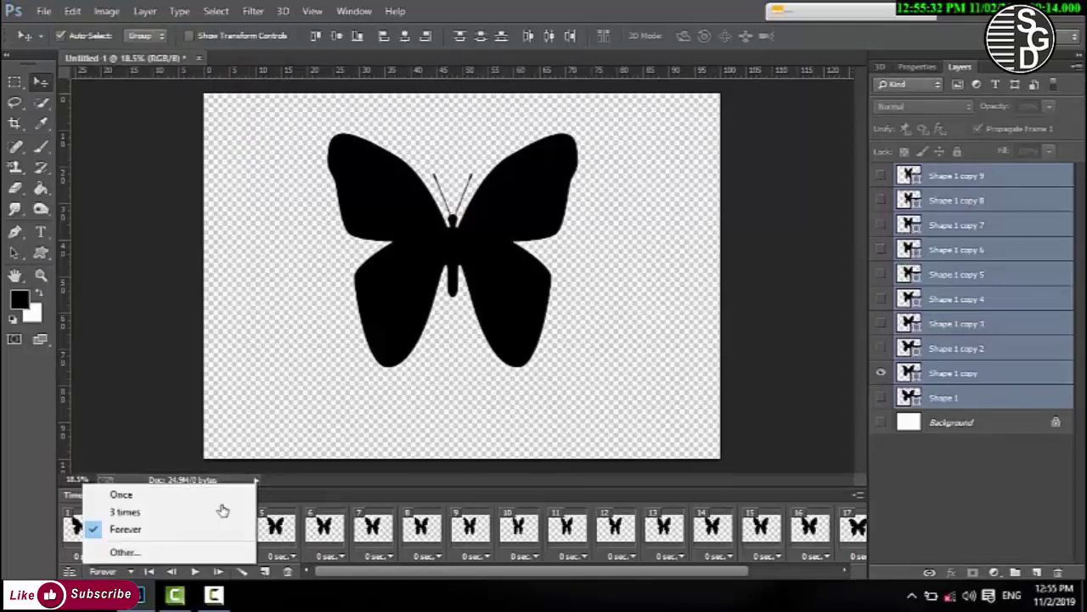
click(126, 529)
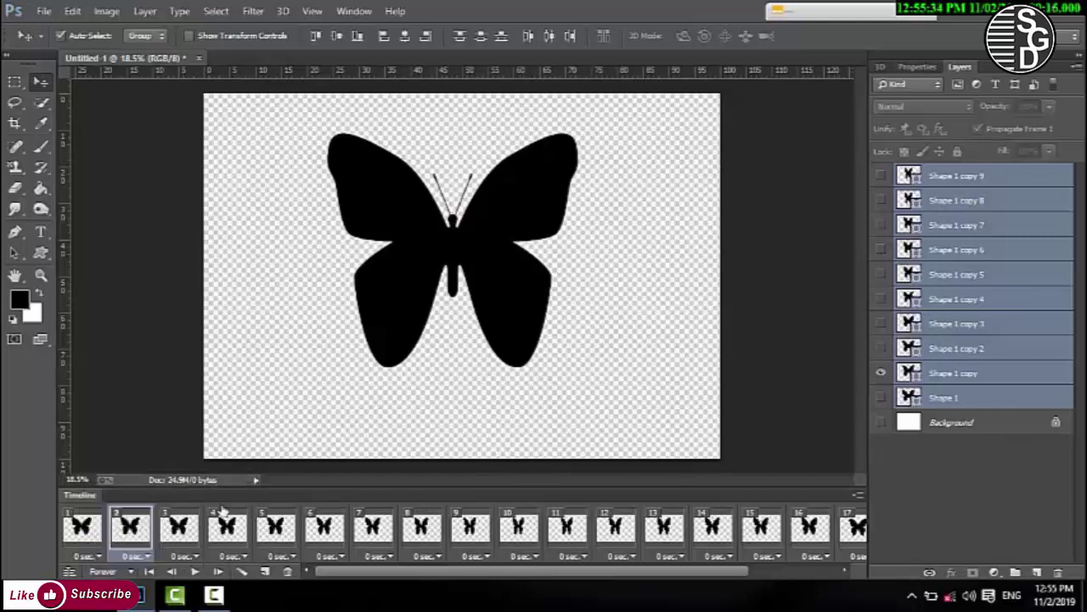
click(112, 572)
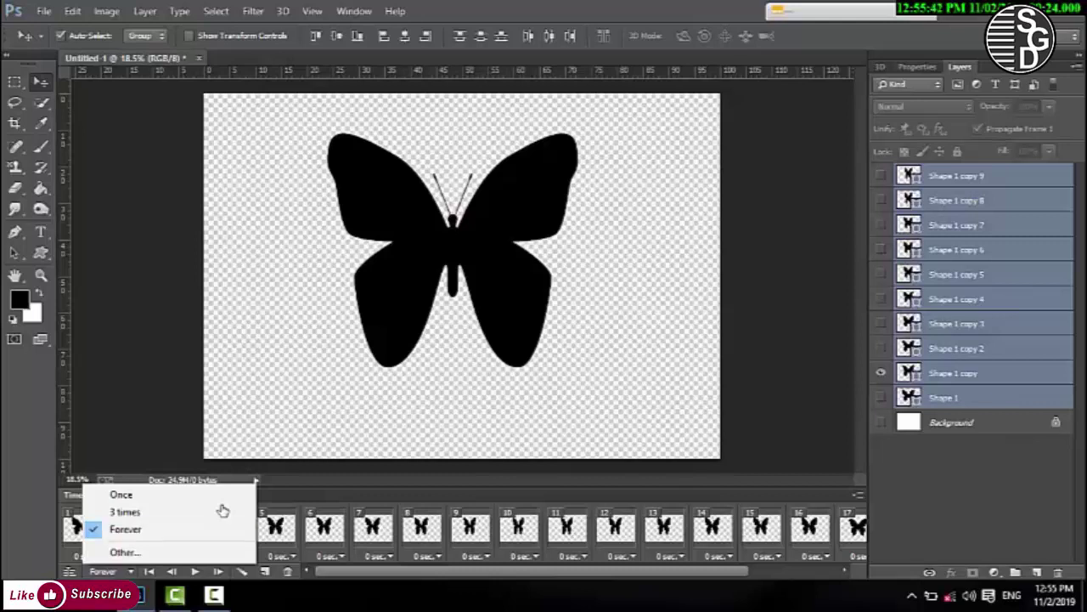
click(222, 510)
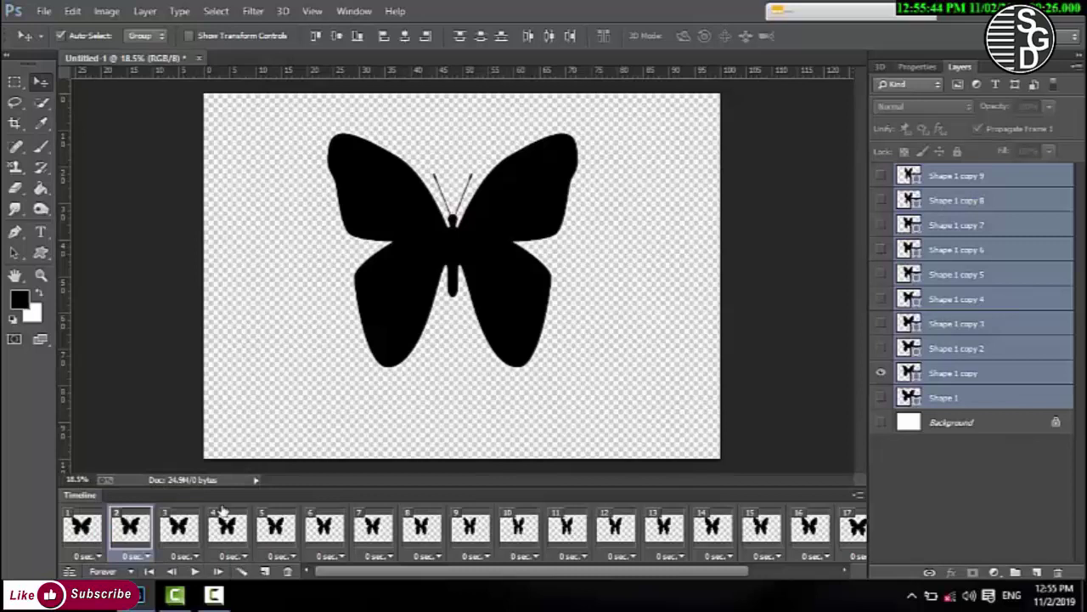
key(alt+f)
key(Return)
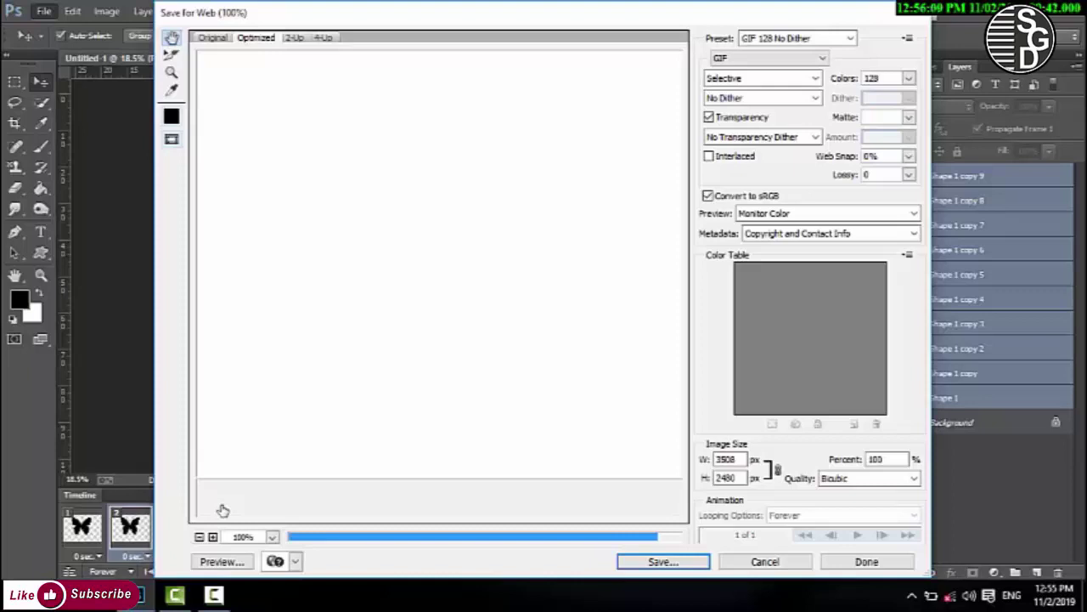
key(Escape)
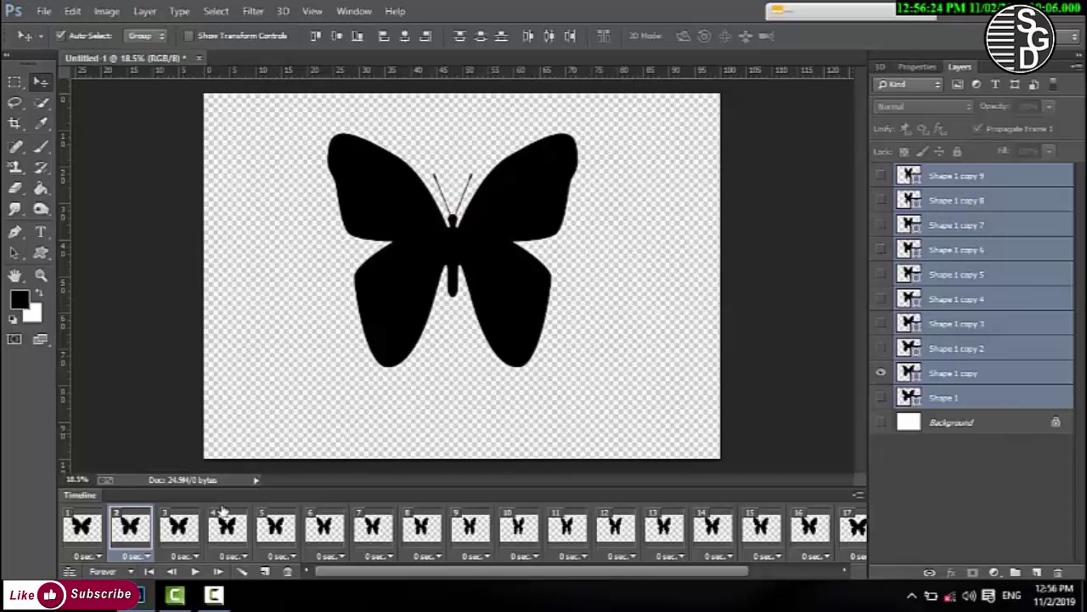
Show the desktop, open the folder of the part 2 GIF tutorial and play its video file
key(super+d)
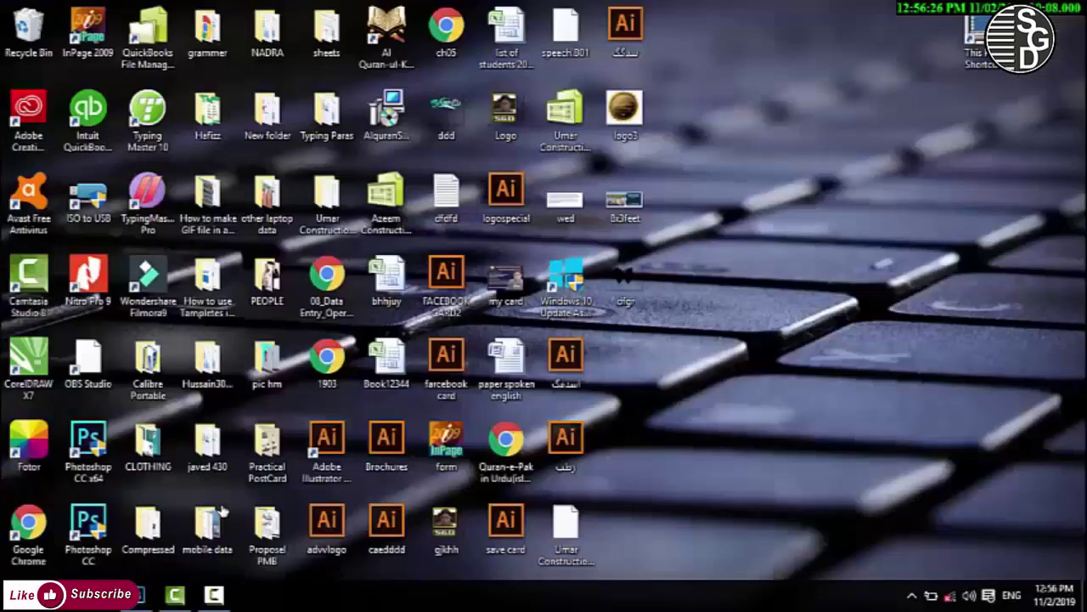
key(Up)
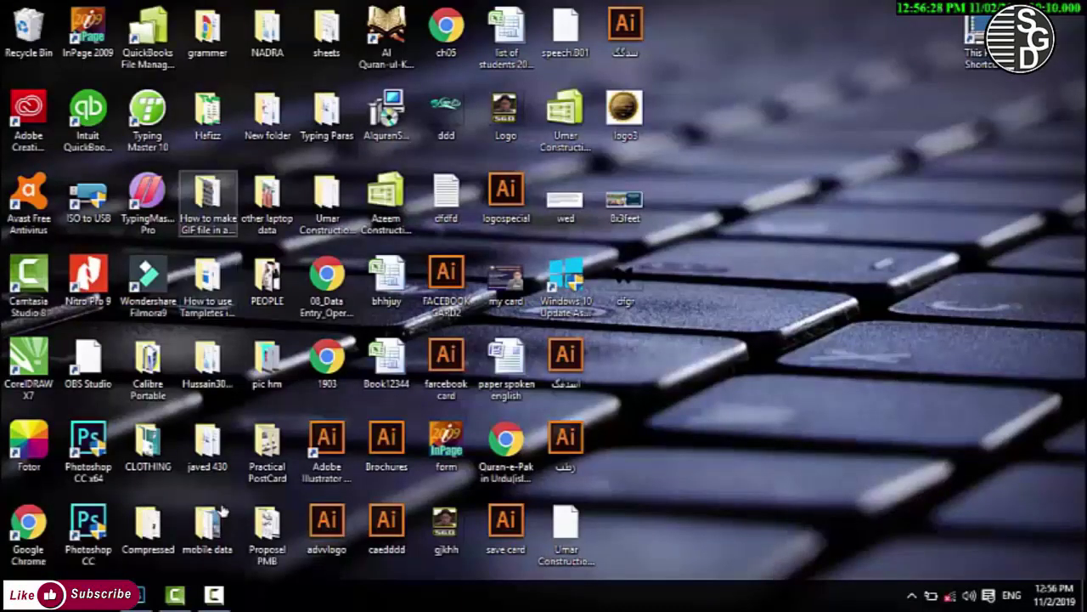
key(Return)
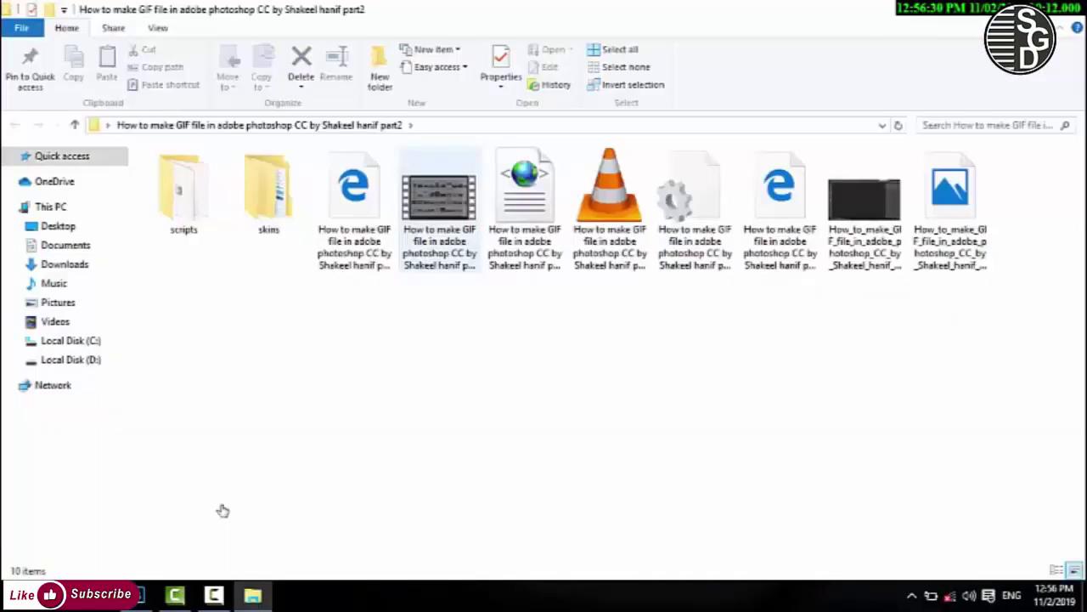
key(Return)
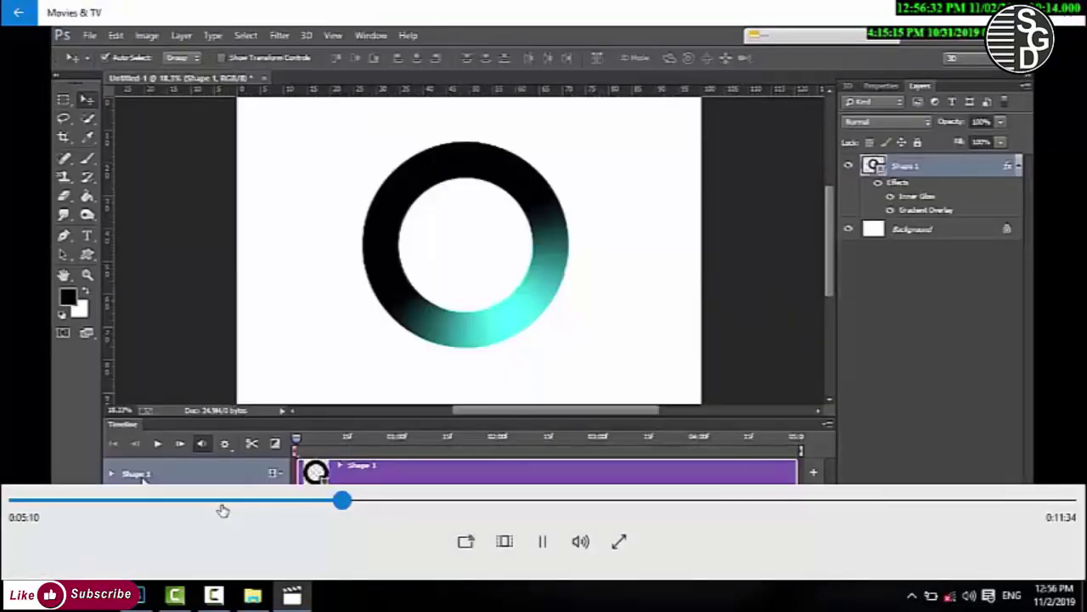
Skip back and forth through the tutorial video to examine the rotating gradient shape animations
key(Right)
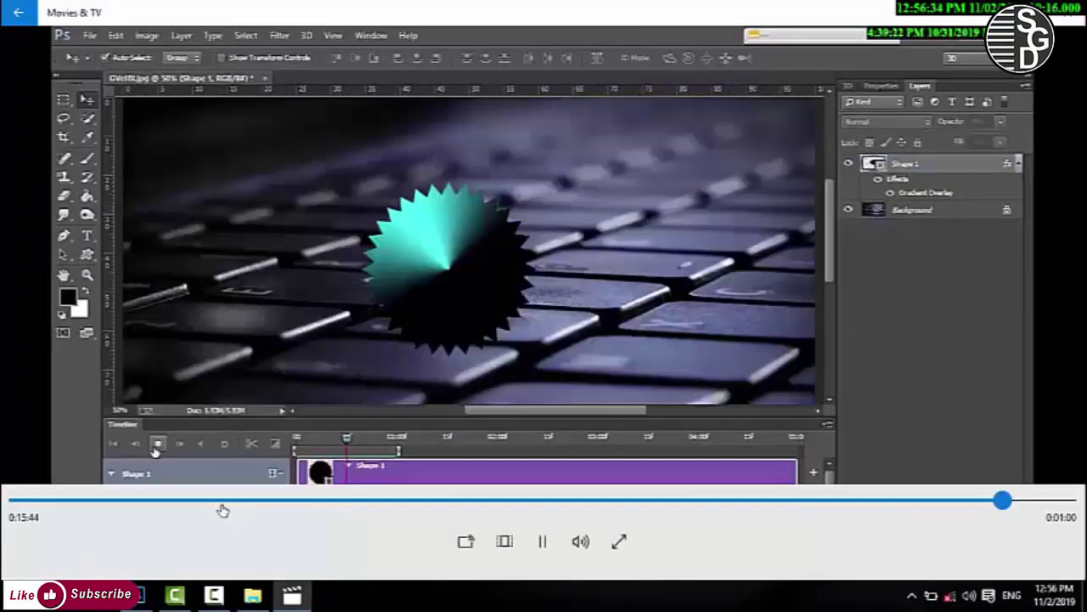
key(Left)
key(Left)
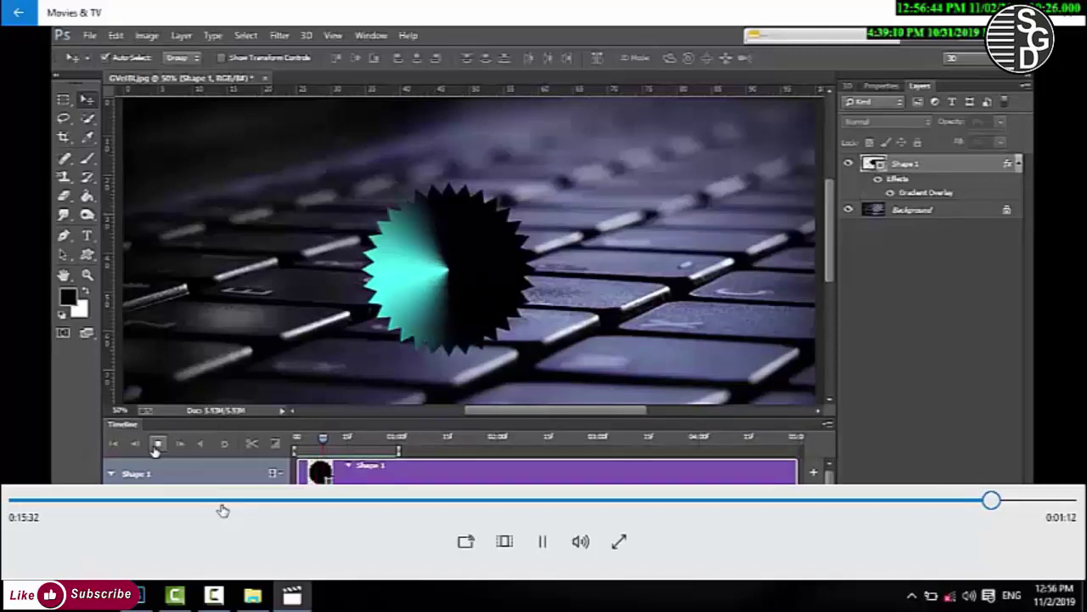
key(ctrl+Right)
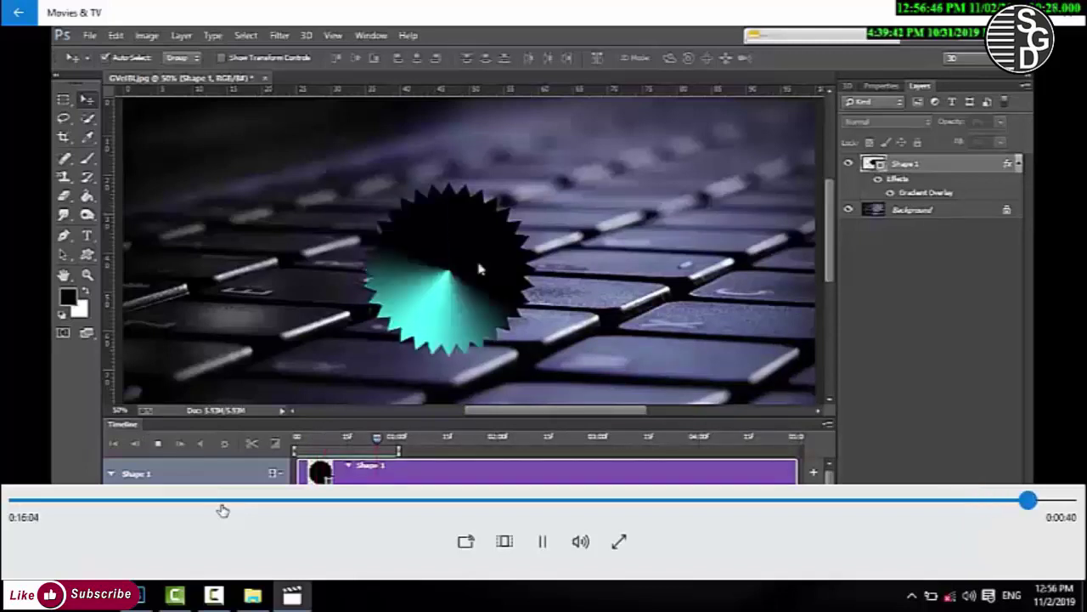
key(ctrl+Left)
key(ctrl+Left)
key(ctrl+Right)
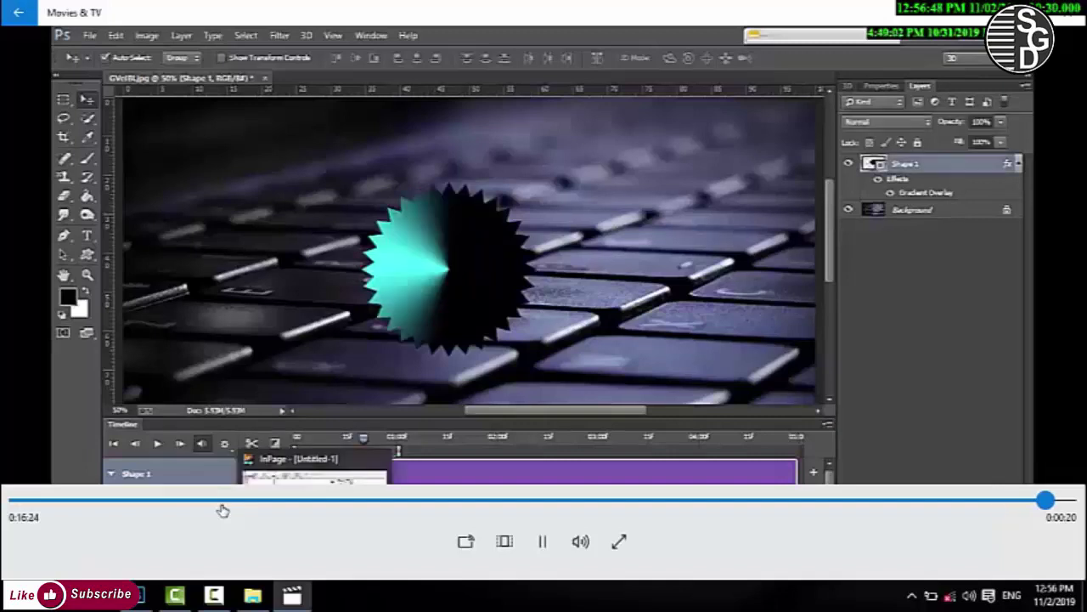
key(ctrl+Left)
key(ctrl+Left)
key(ctrl+Left)
key(ctrl+Left)
key(ctrl+Left)
key(ctrl+Left)
key(ctrl+Left)
key(ctrl+Left)
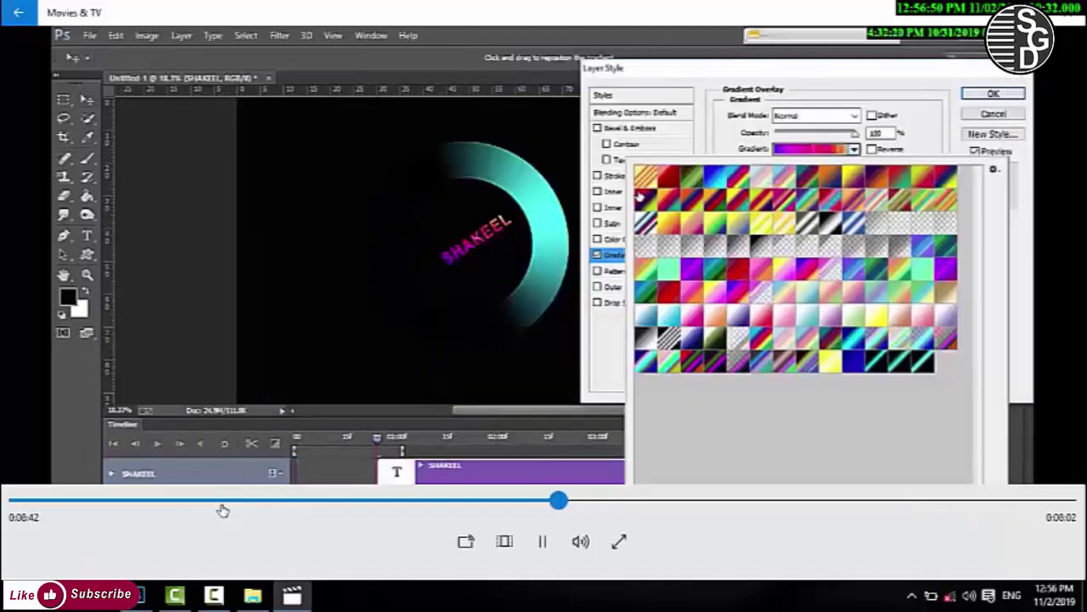
key(Right)
key(Right)
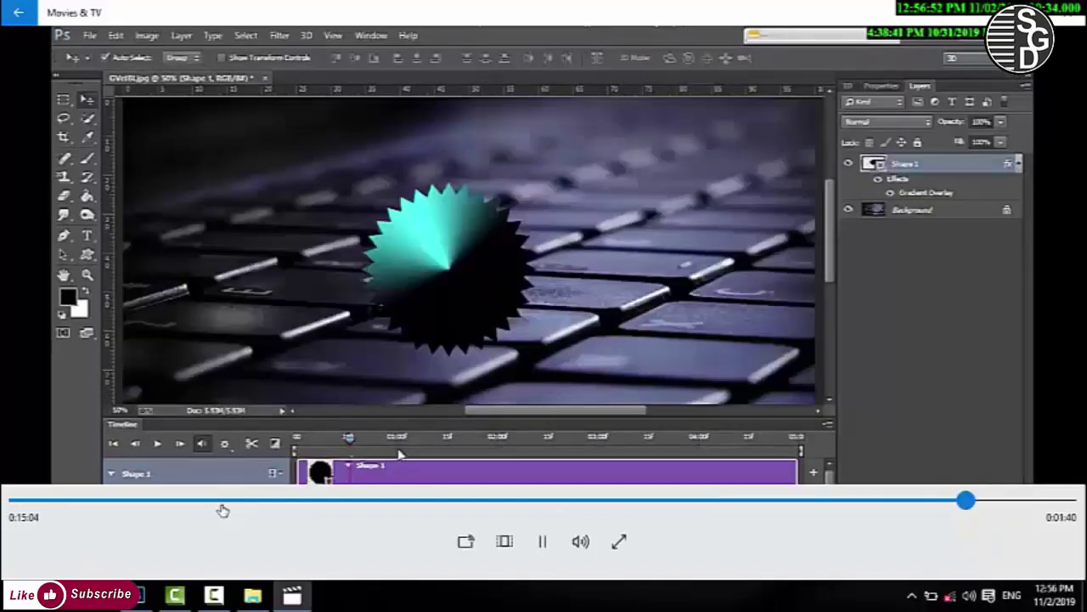
key(Right)
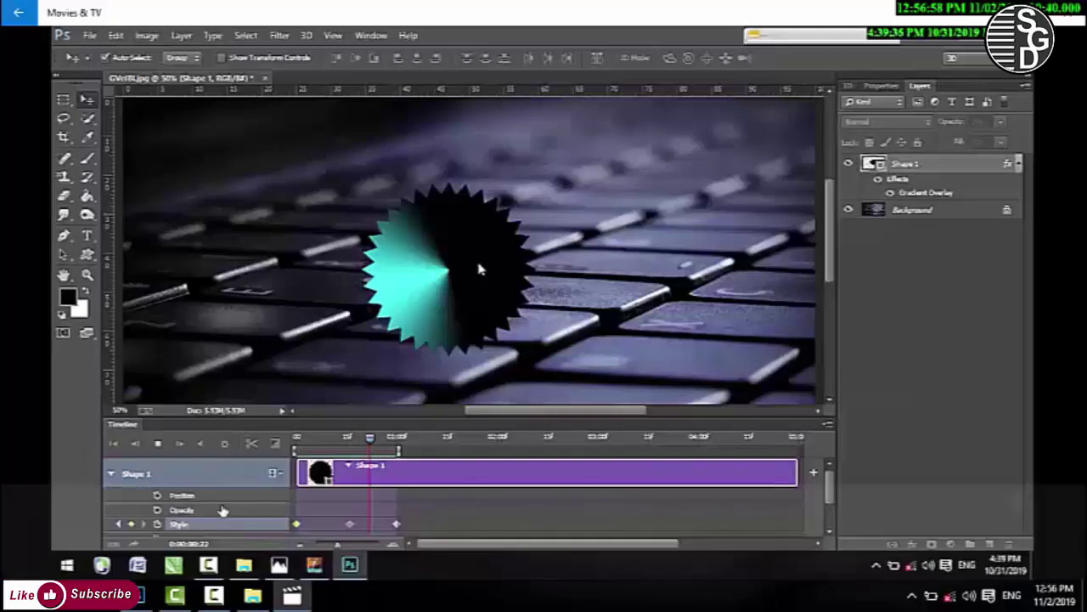
Close the video player and the tutorial folder, and refresh the desktop
key(alt+F4)
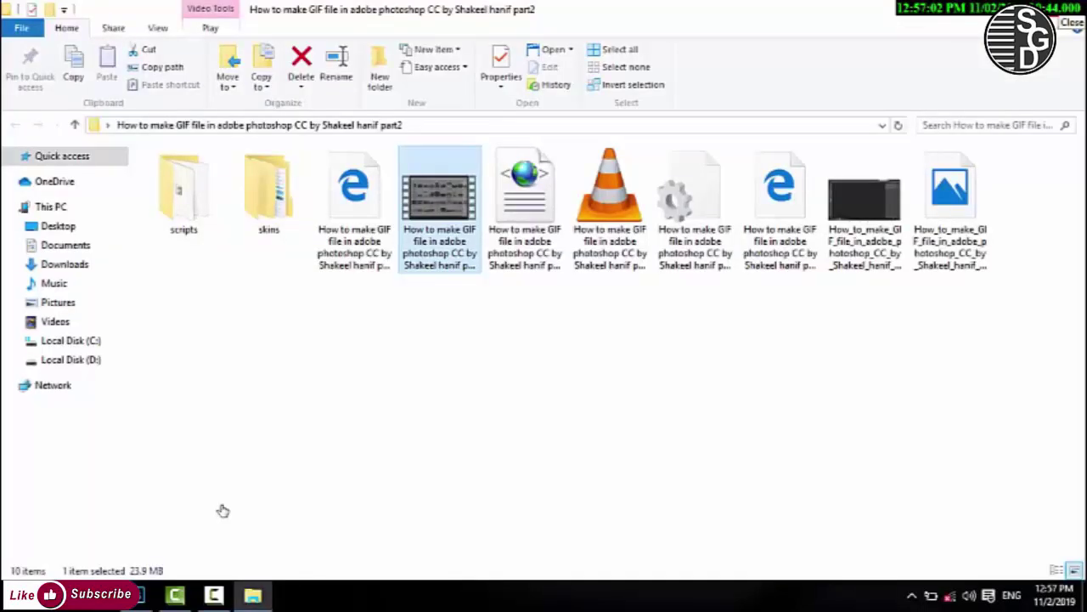
click(1072, 9)
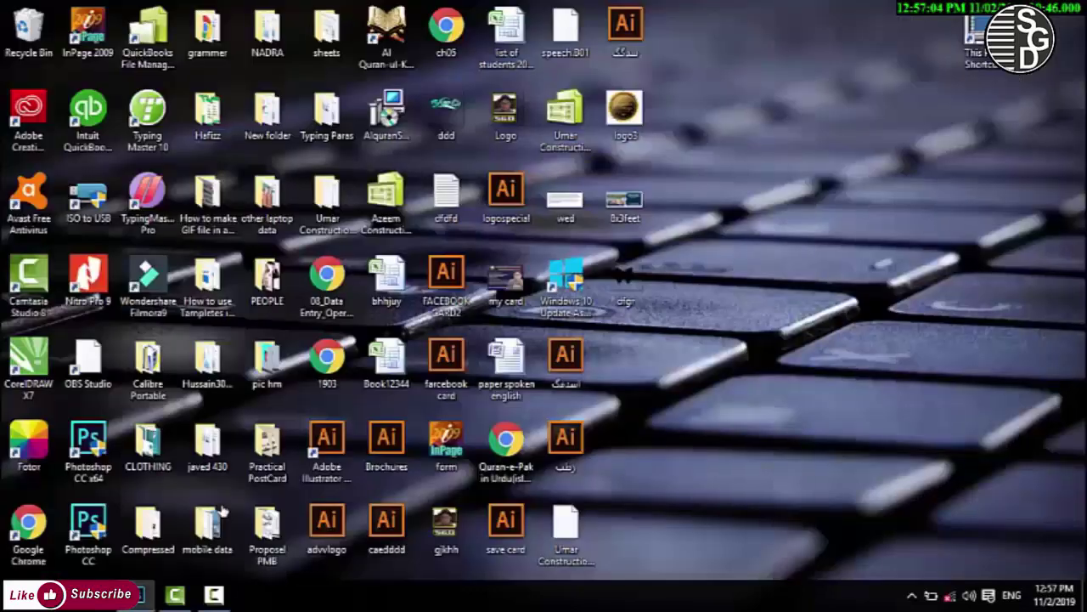
right_click(834, 218)
click(883, 266)
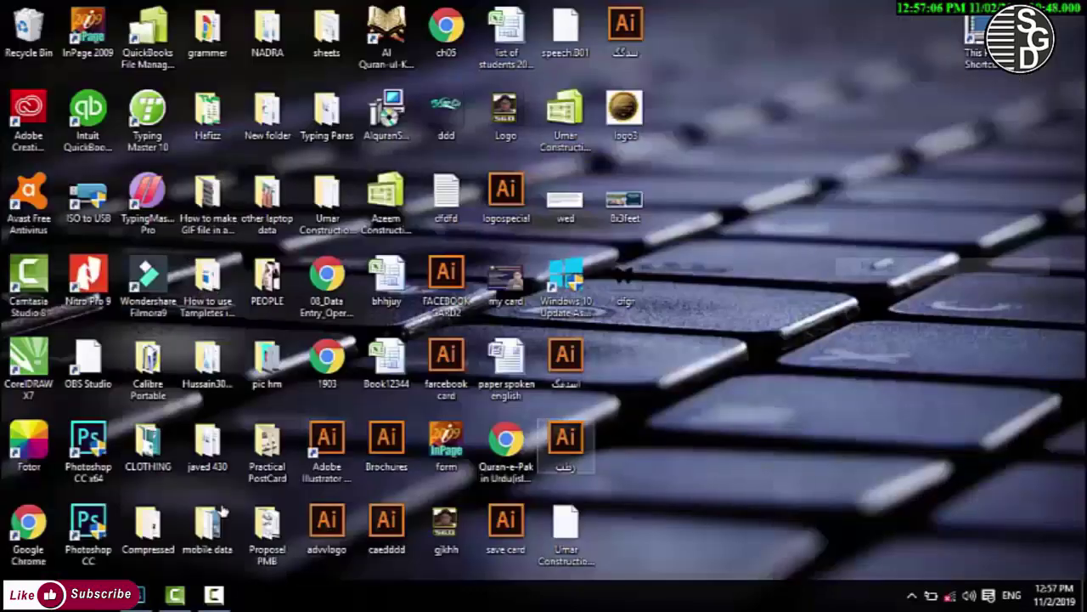
Switch back to Photoshop and close the butterfly document
key(alt+Tab)
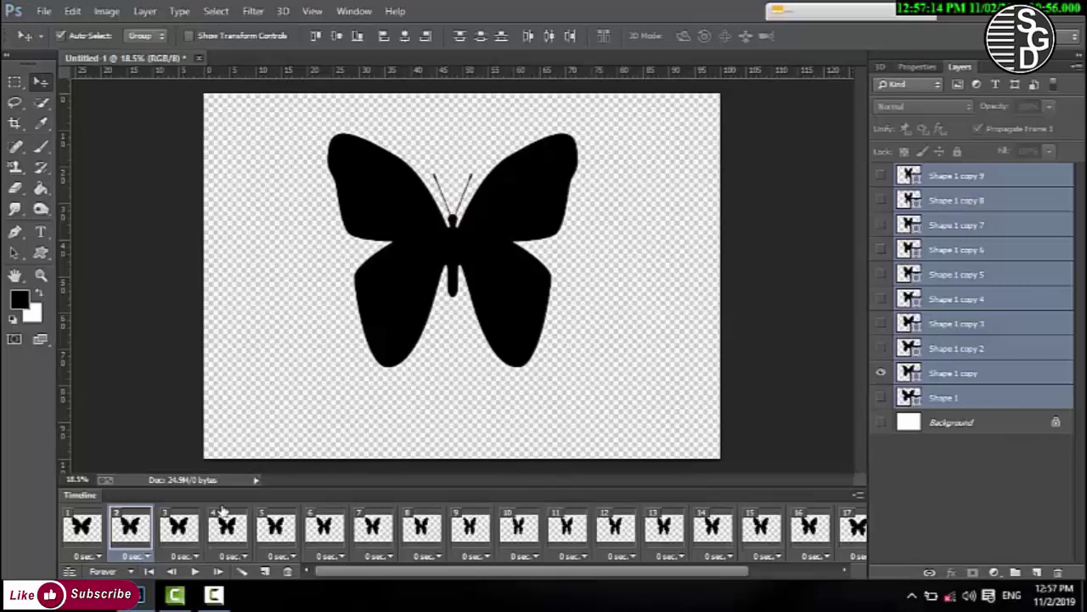
key(ctrl+w)
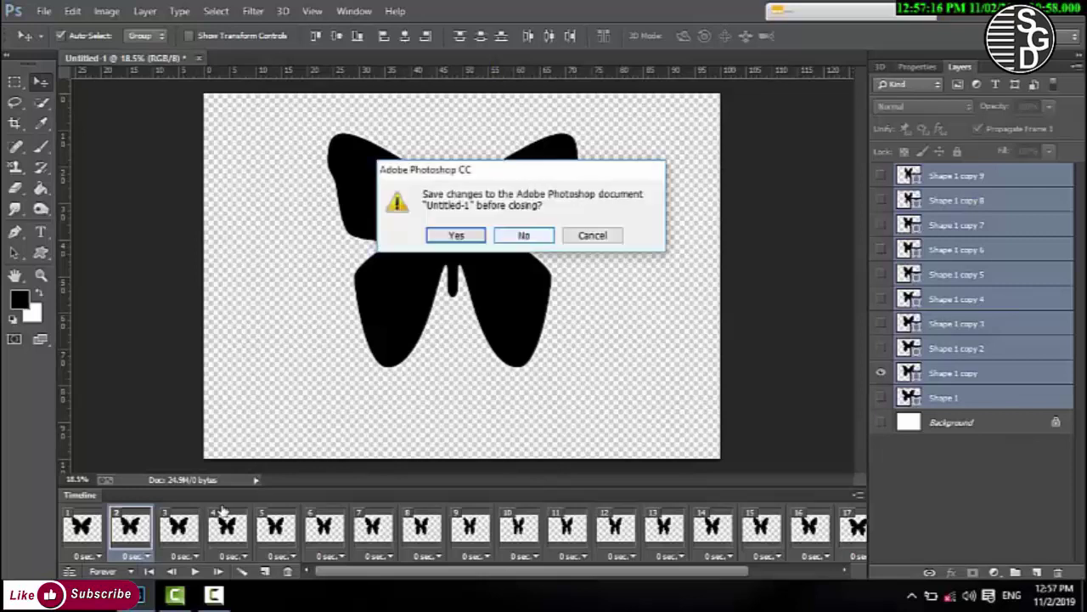